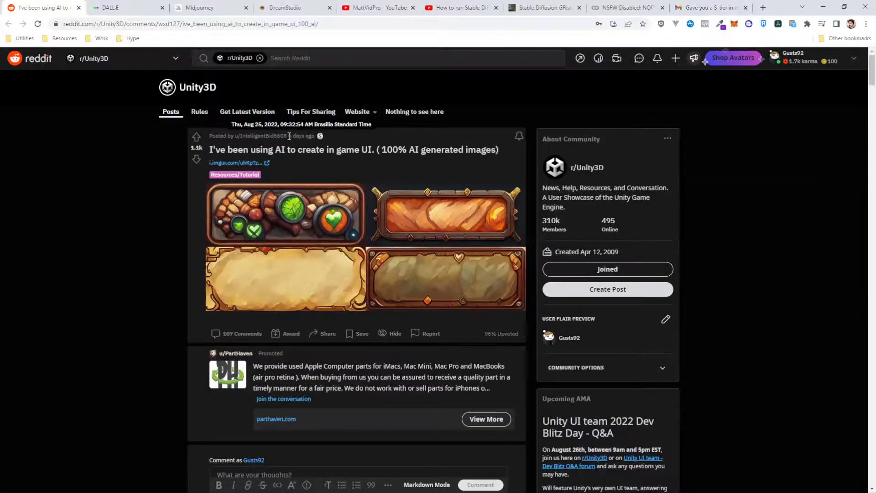
Check the forum post's full posting date
left_click_drag(289, 136, 312, 137)
double_click(380, 150)
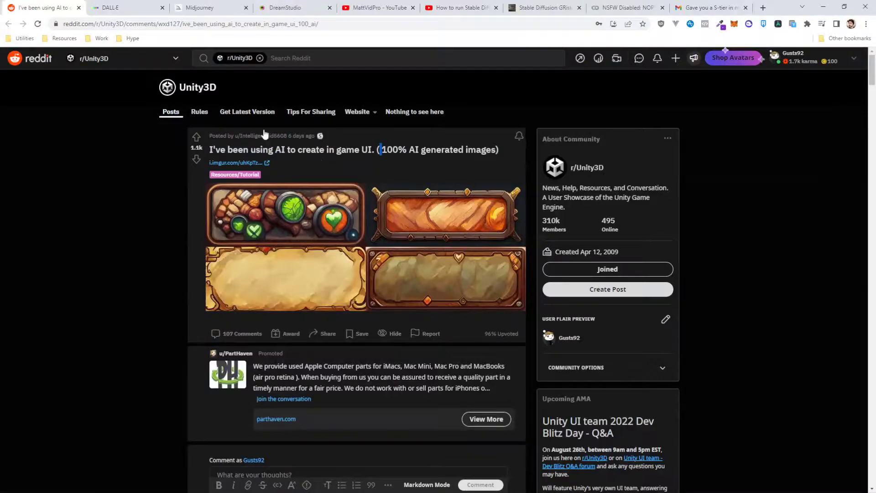
scroll(296, 182, "down", 10)
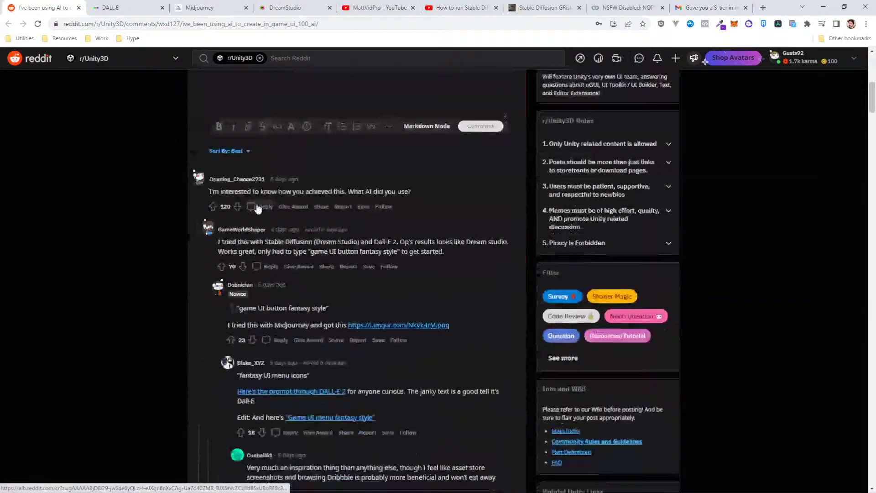
scroll(457, 169, "up", 10)
Find the original poster's comments and highlight the 'Video game ui panel' Hearthstone prompt tip
key("ctrl+f")
key("Return")
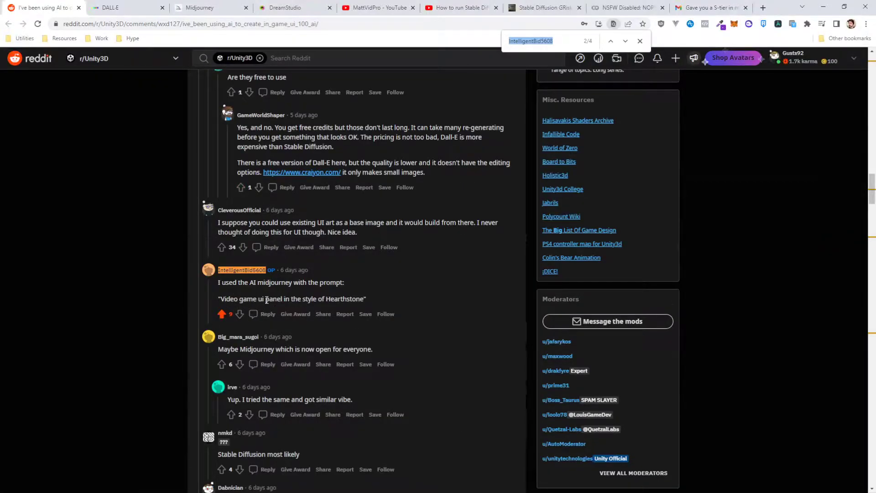
key("Return")
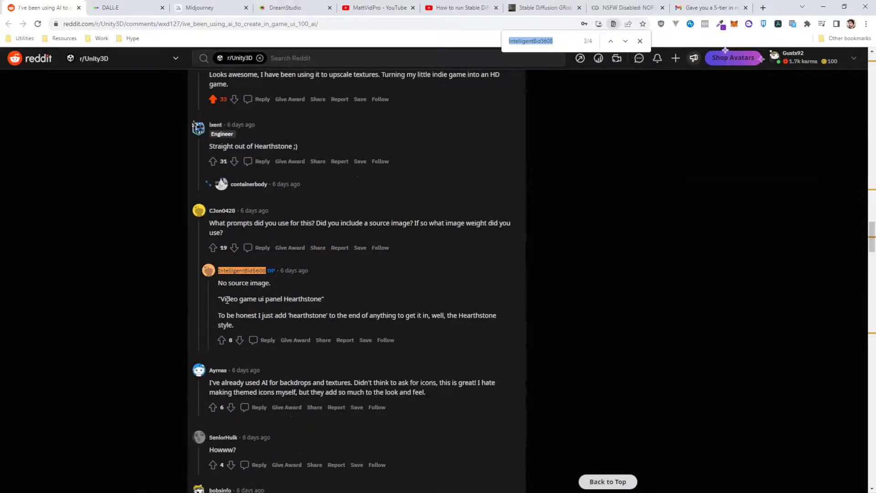
left_click_drag(220, 299, 320, 303)
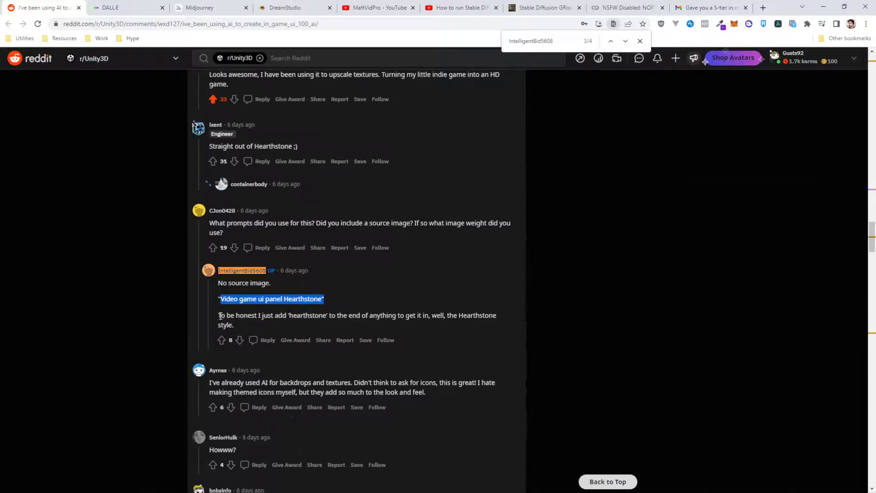
left_click_drag(221, 316, 350, 327)
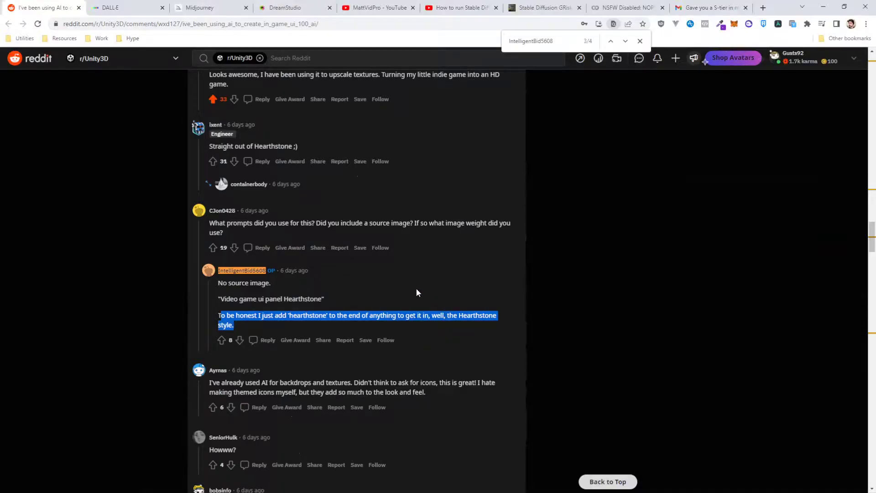
left_click(404, 283)
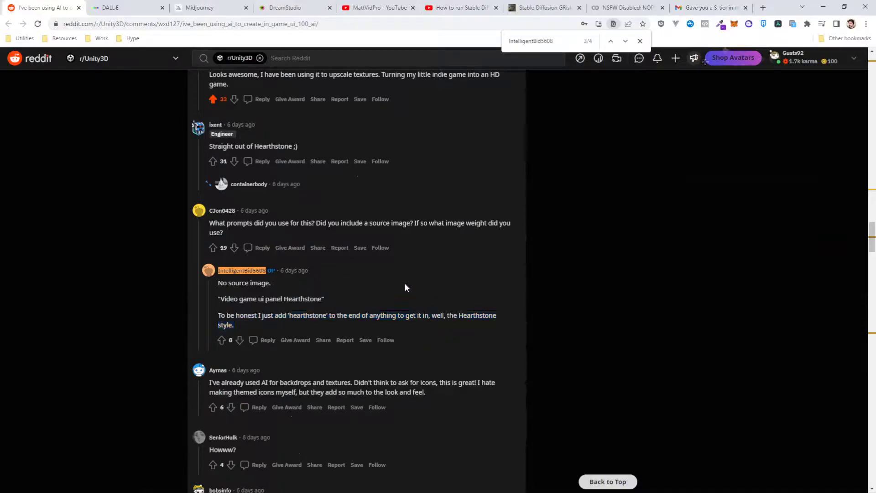
left_click(640, 40)
Jump to the poster's last comment and highlight the aspect-ratio part of its prompt
scroll(493, 283, "up", 10)
scroll(487, 295, "up", 15)
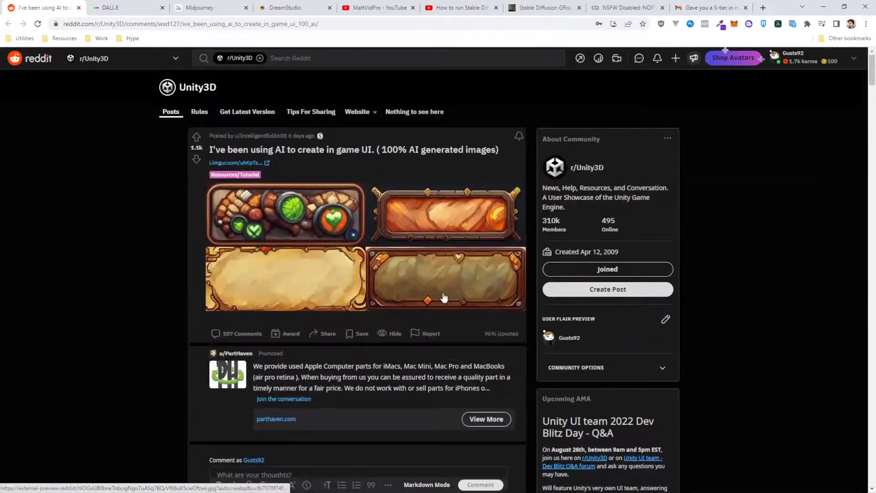
key("ctrl+f")
key("shift+Return")
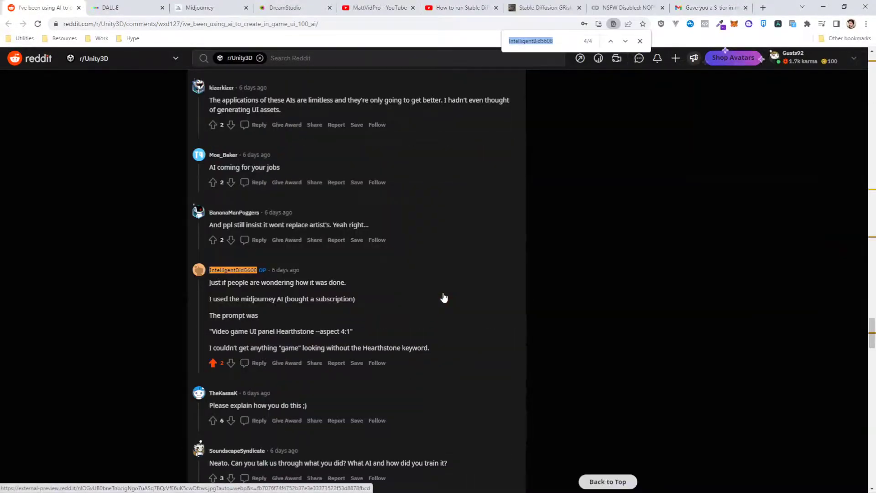
left_click_drag(316, 331, 347, 329)
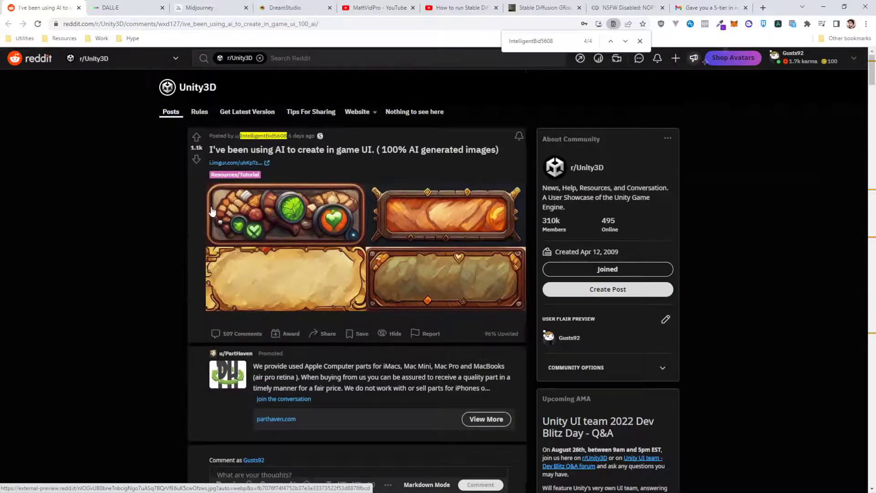
left_click(641, 41)
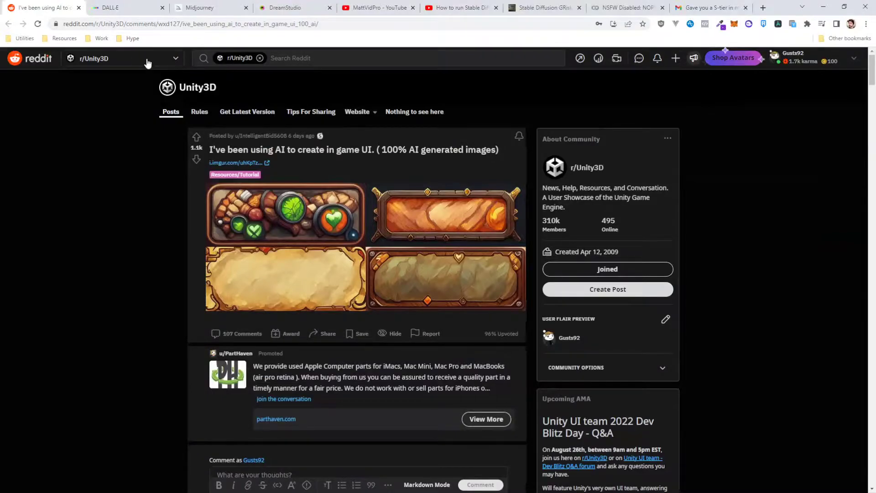
Glance over the DALL-E, Midjourney and DreamStudio tabs, finishing on DALL-E
left_click(117, 9)
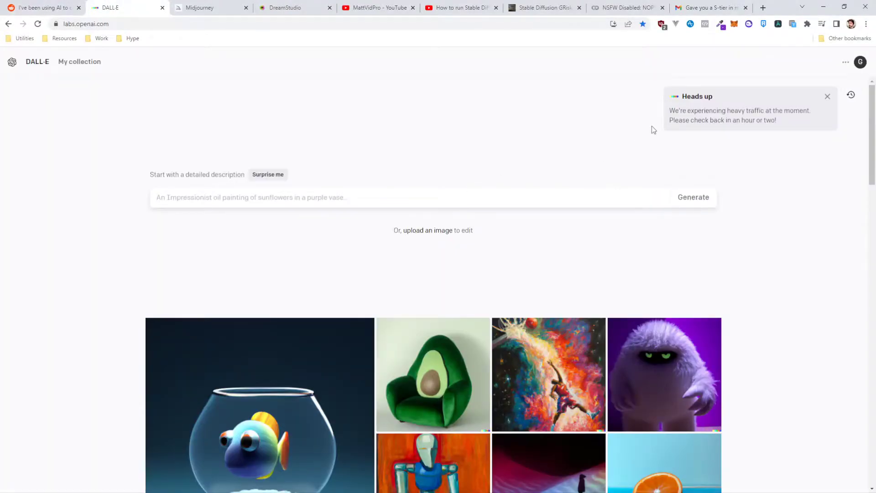
scroll(356, 264, "down", 5)
scroll(444, 274, "up", 5)
left_click(200, 7)
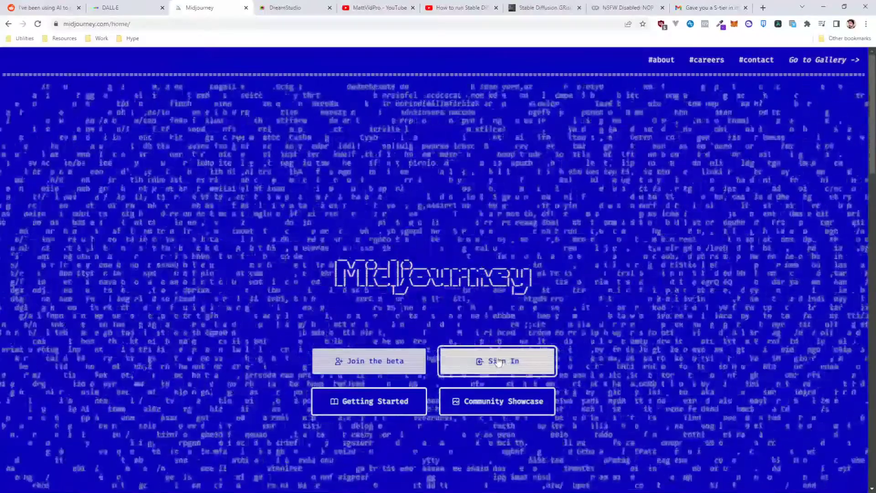
key("ctrl+Tab")
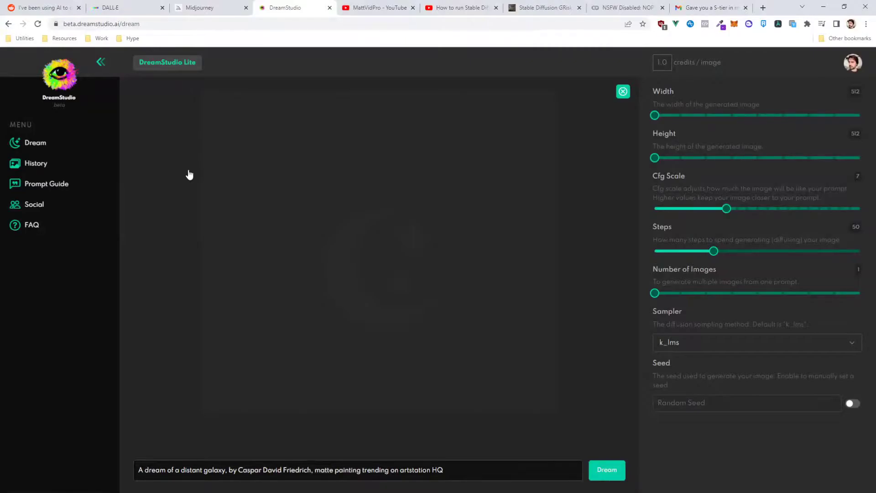
key("ctrl+2")
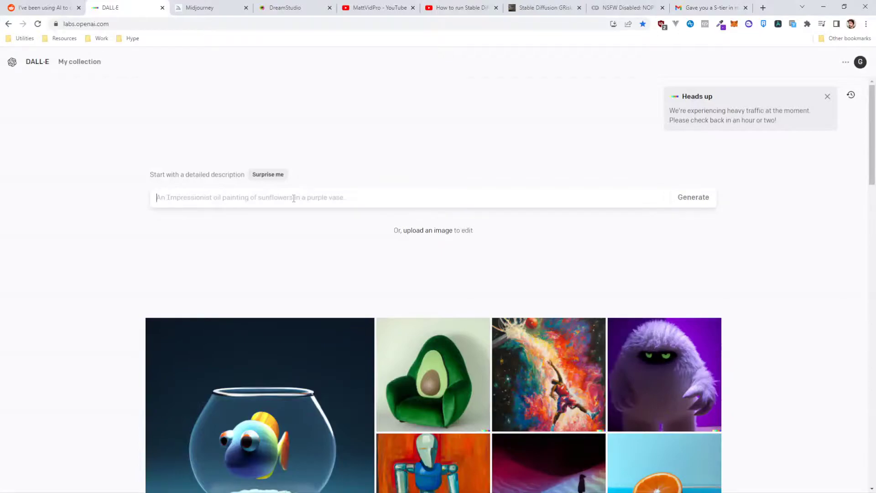
Generate images for 'cat in a suit floating in space' and close the heavy-traffic notice
type("cat in a suit floating in")
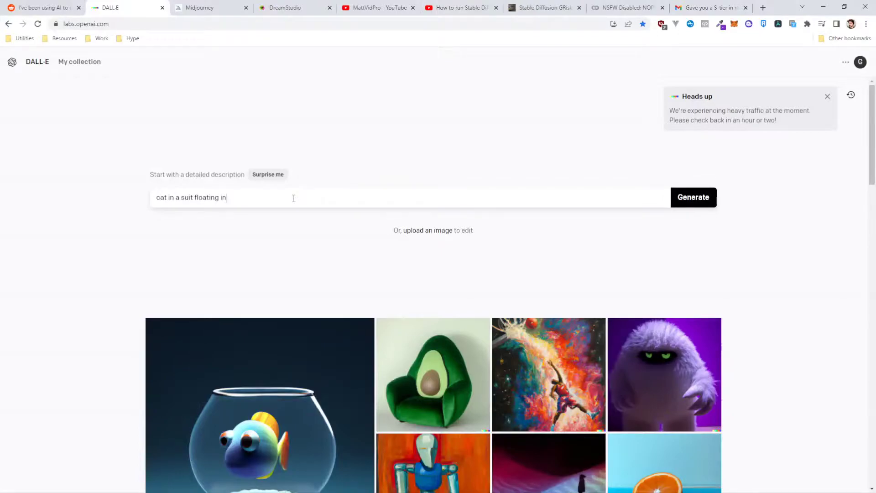
type(" space")
key("Return")
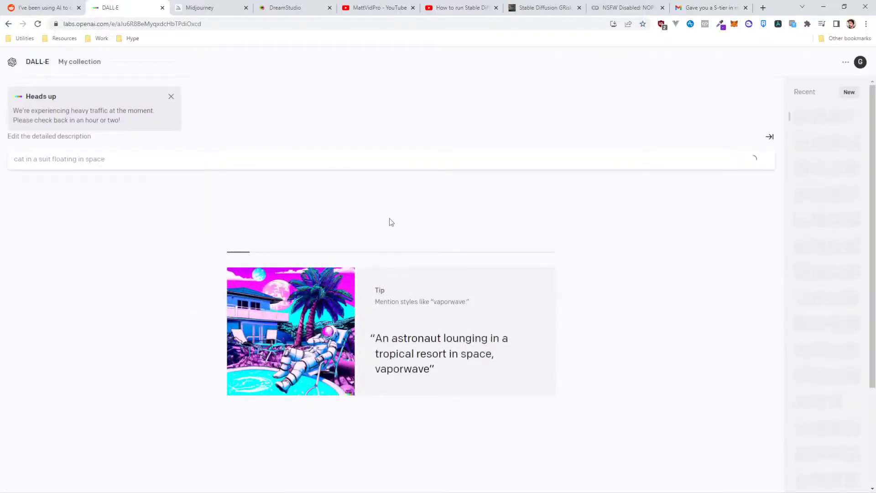
left_click_drag(12, 110, 270, 114)
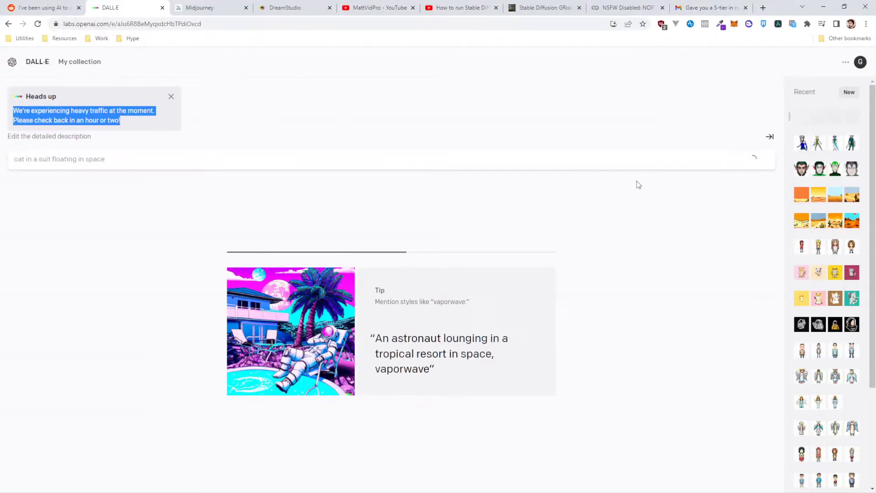
left_click(171, 96)
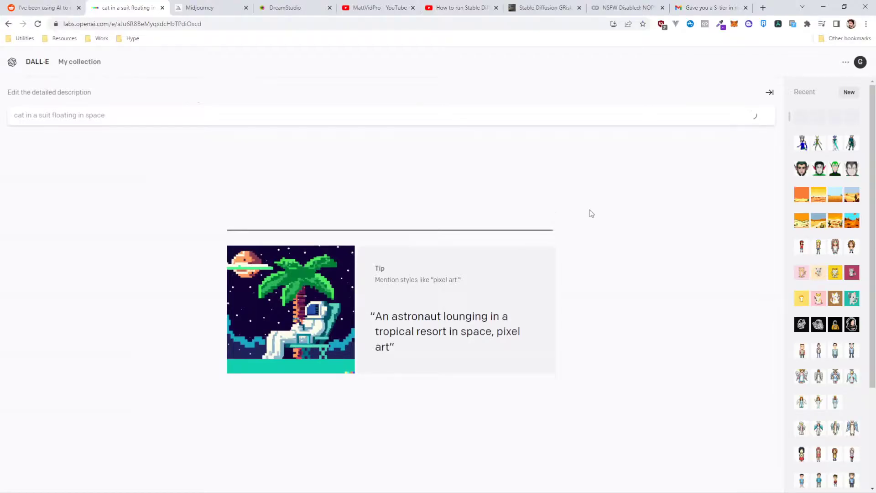
Open the earlier desert pixel-art generation and view its second image up close
left_click(801, 196)
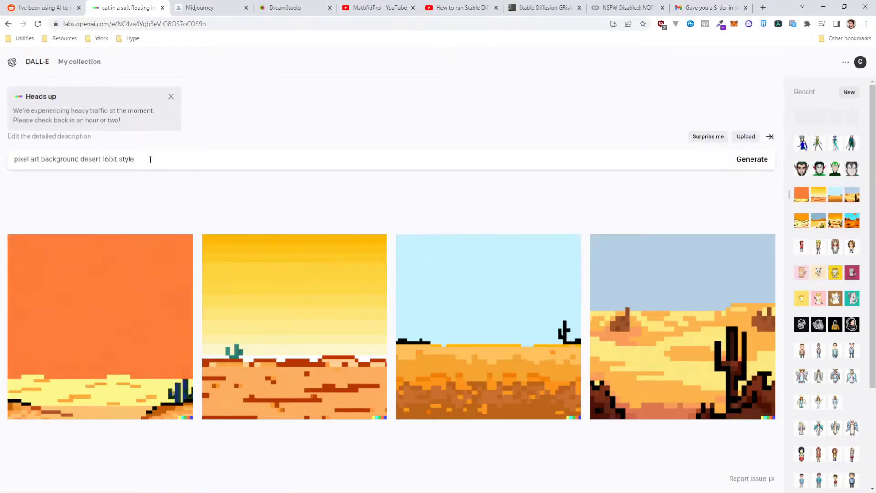
left_click_drag(150, 159, 3, 159)
left_click(168, 190)
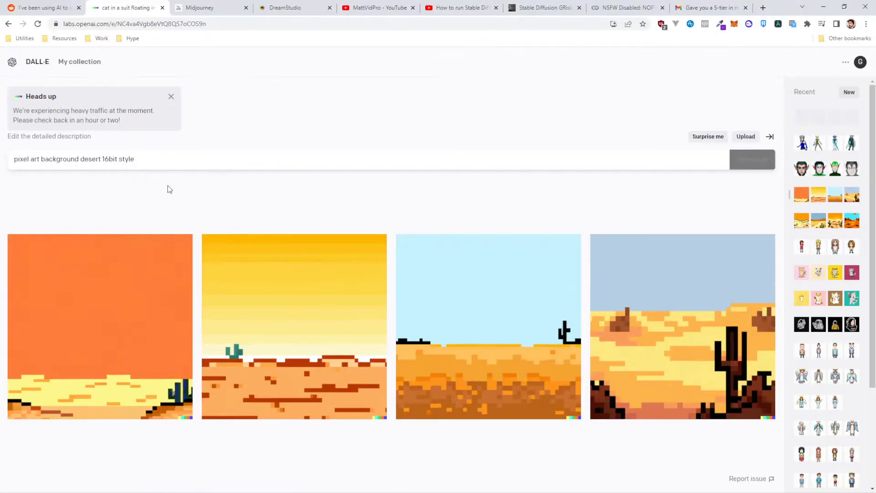
left_click(359, 306)
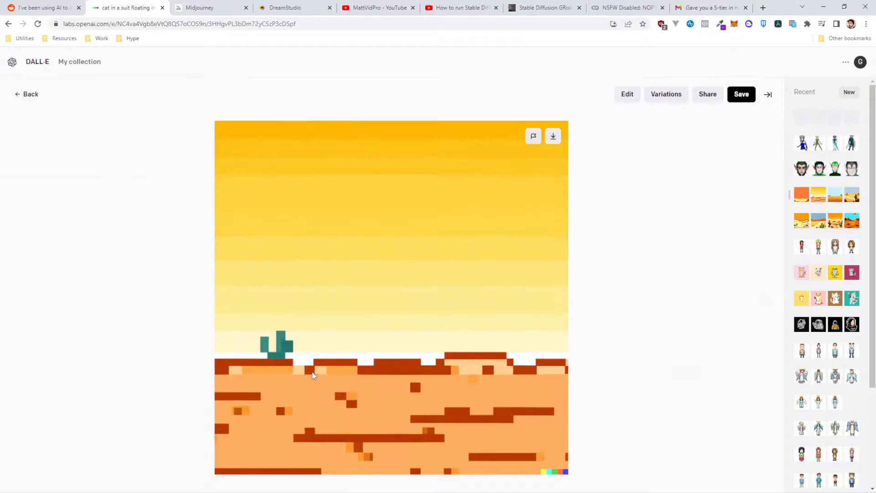
left_click(19, 94)
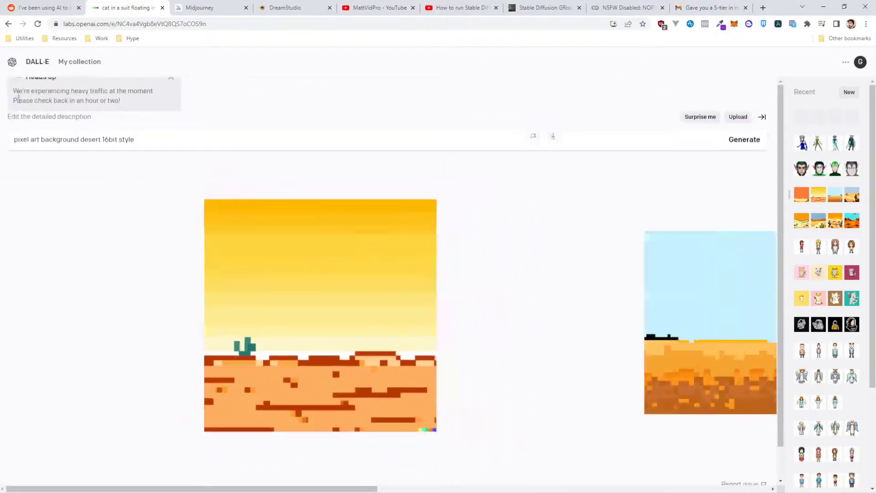
Go back to the flat-design cat results, inspect the teal cat, then load the pixel-art women
key("alt+Left")
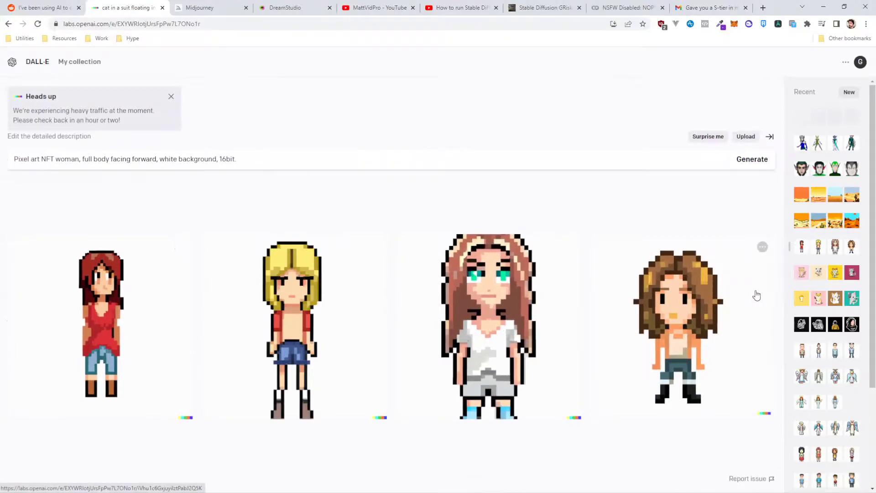
key("alt+Left")
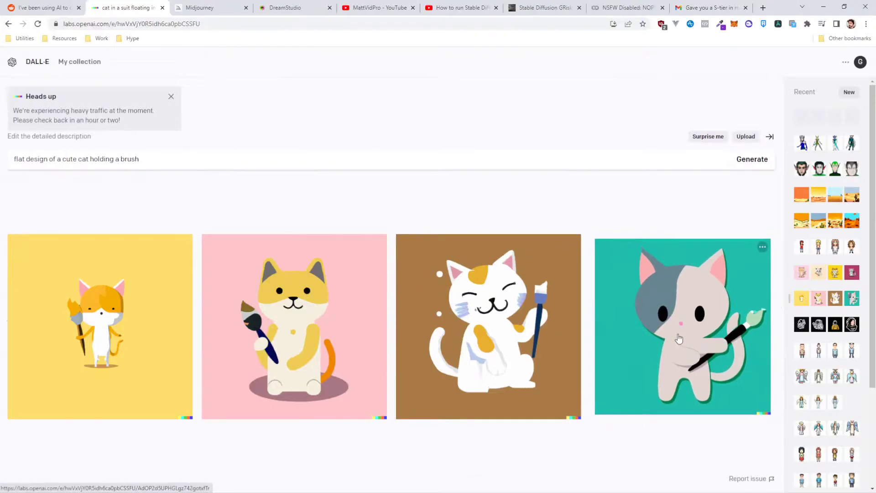
left_click(694, 338)
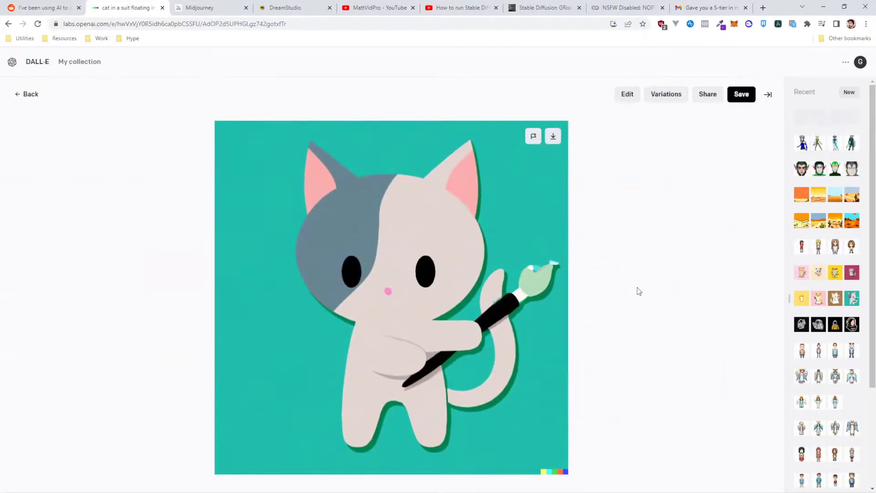
left_click(28, 94)
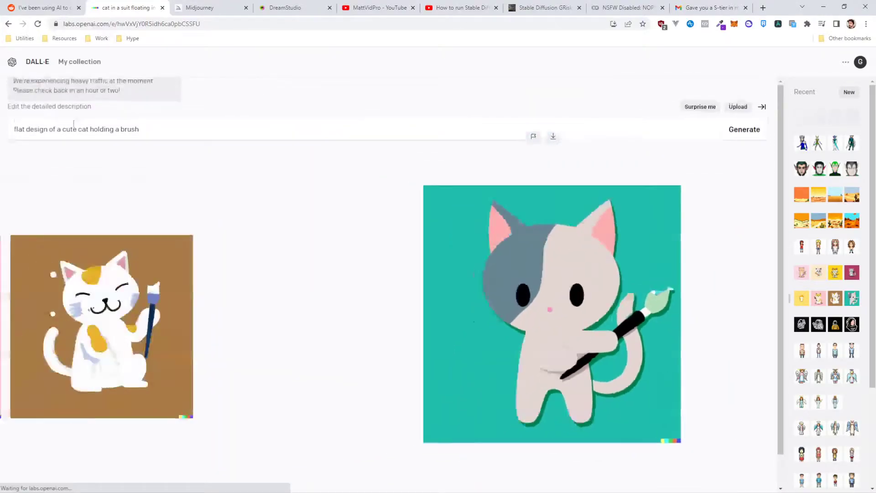
left_click(810, 248)
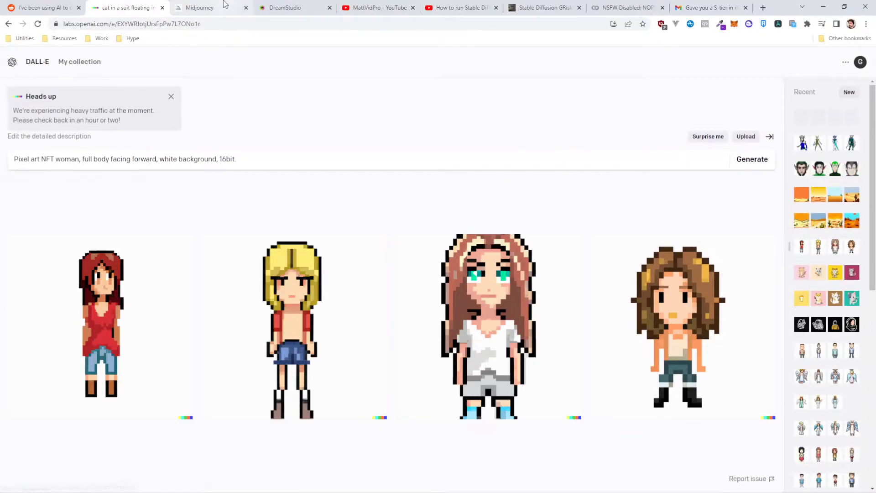
Sign in to Midjourney and view the zelda-style UI buttons image and its prompt
left_click(210, 8)
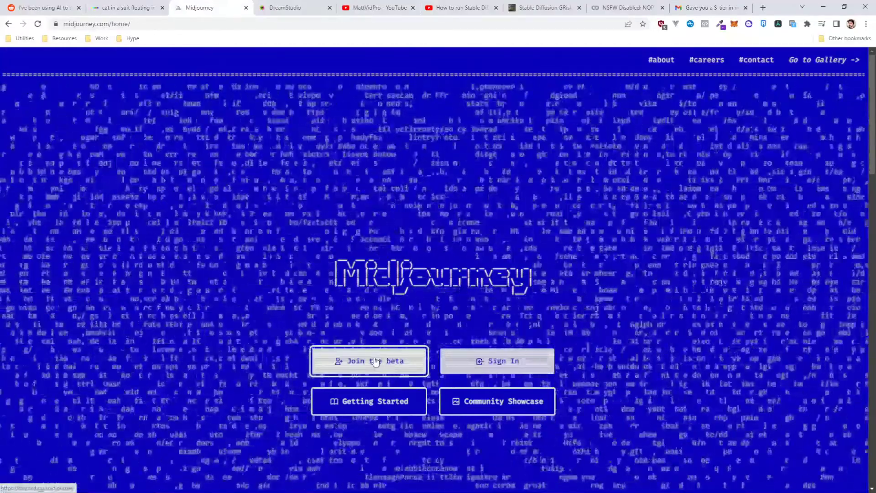
left_click(502, 360)
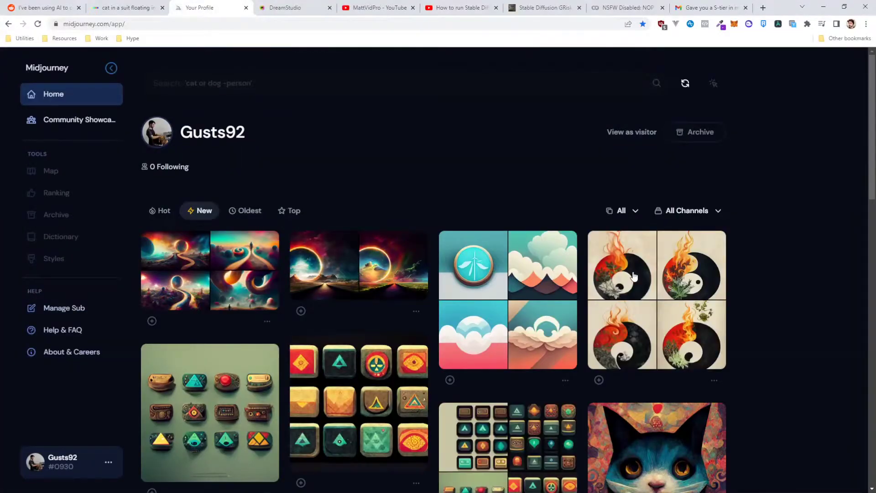
scroll(375, 335, "down", 2)
left_click(385, 329)
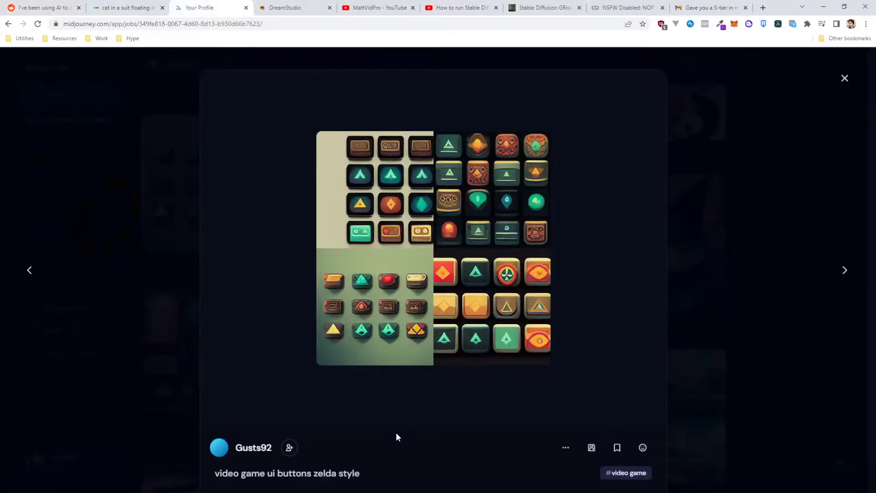
left_click_drag(367, 479, 282, 474)
left_click(403, 459)
left_click(804, 191)
Enlarge the other UI buttons image, then zoom into the hearthstone-style UI panel image
left_click(363, 167)
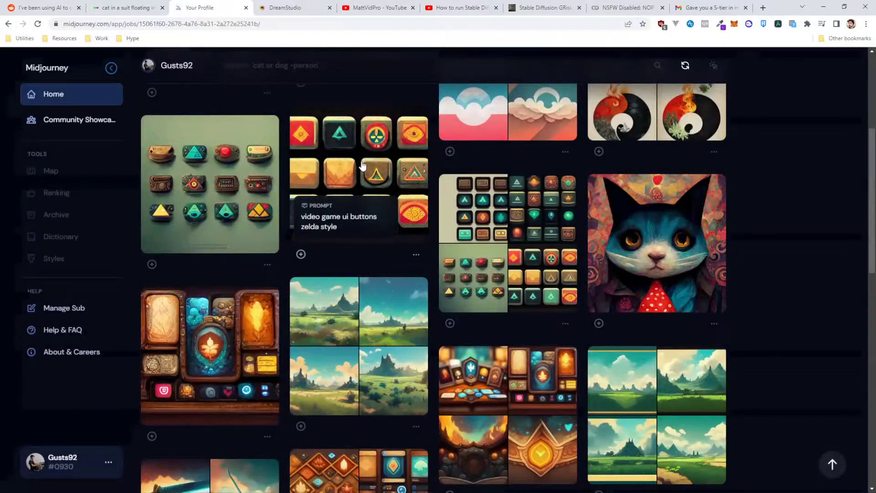
left_click(478, 330)
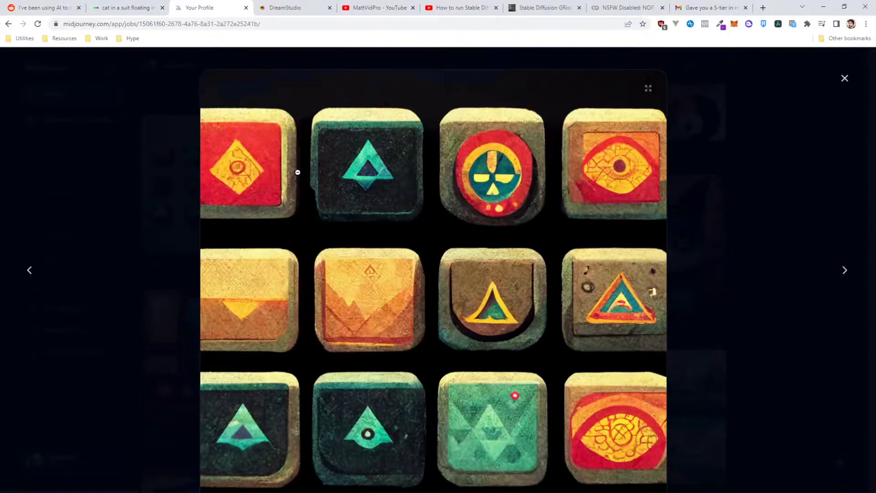
left_click(845, 78)
left_click(221, 356)
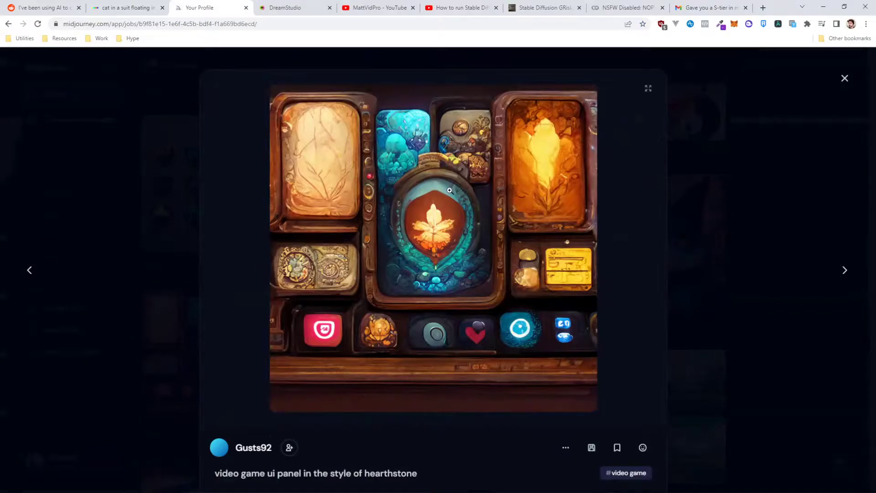
left_click(432, 212)
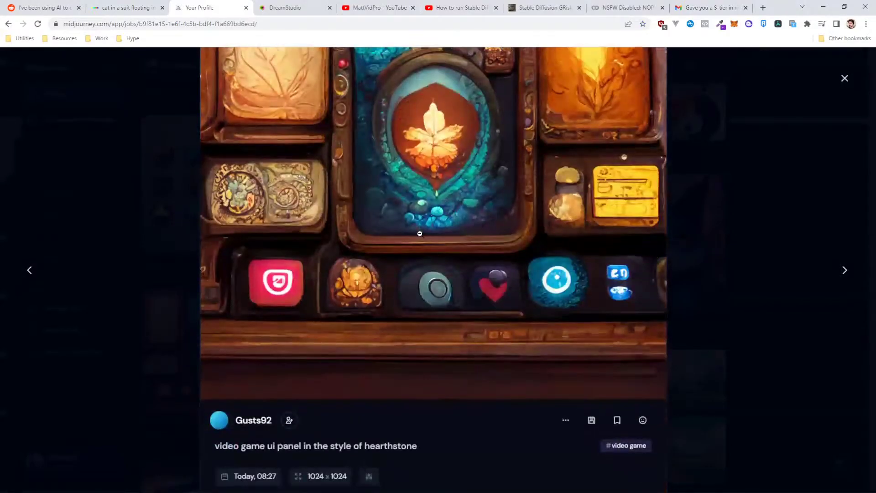
left_click(420, 234)
Replace DreamStudio's galaxy prompt with Midjourney's 'video game ui panel in the style of hearthstone' and generate
left_click(297, 7)
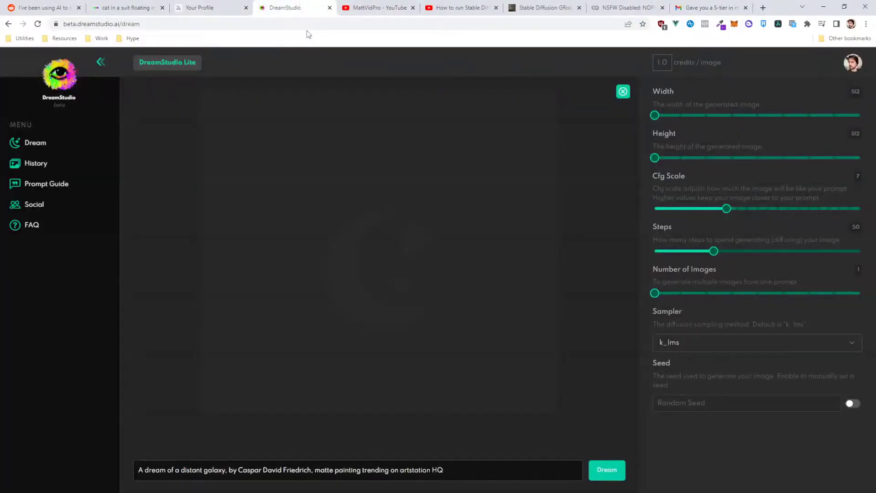
left_click_drag(440, 469, 83, 415)
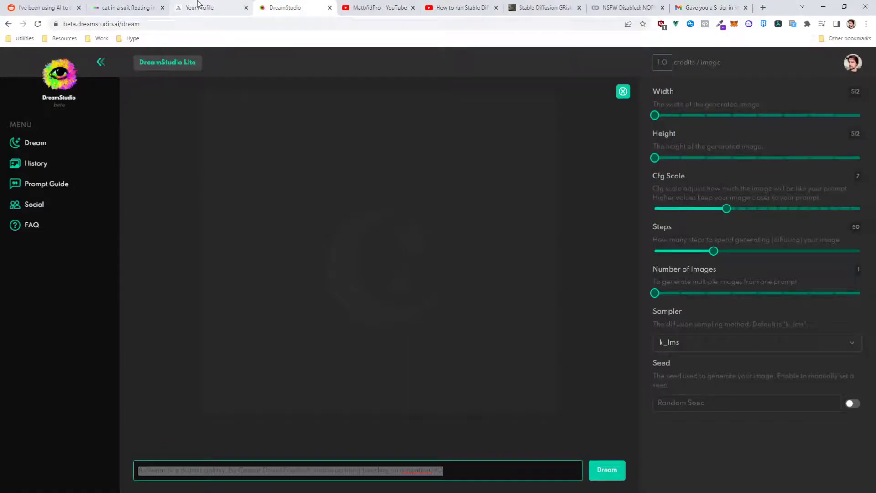
left_click(210, 8)
left_click_drag(420, 474, 196, 160)
key("ctrl+c")
left_click(297, 8)
key("ctrl+v")
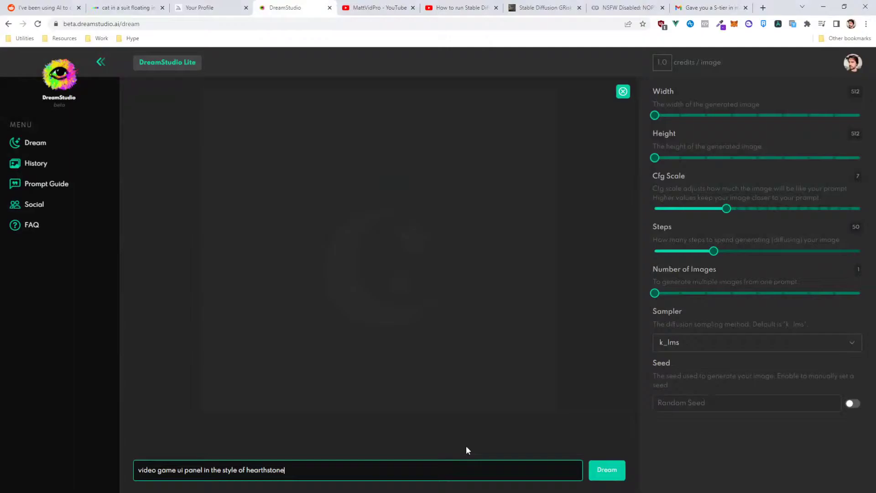
left_click(603, 471)
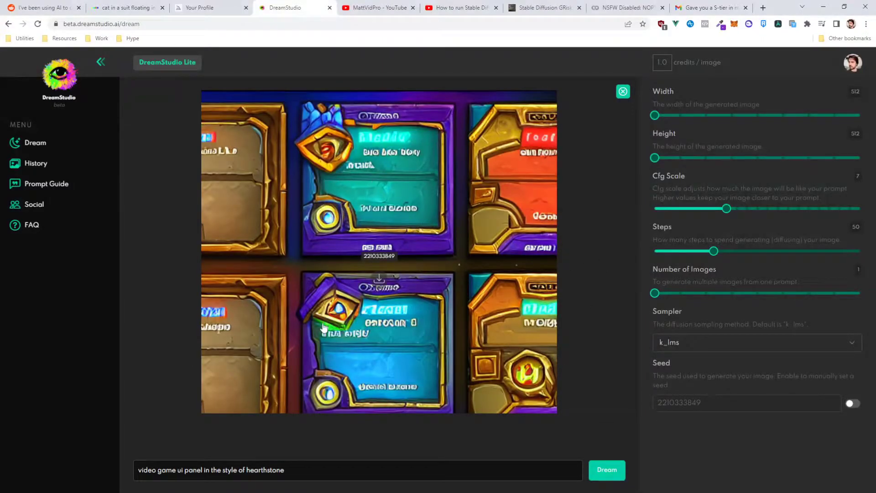
Check the DALL-E account's 84 remaining credits
left_click(160, 5)
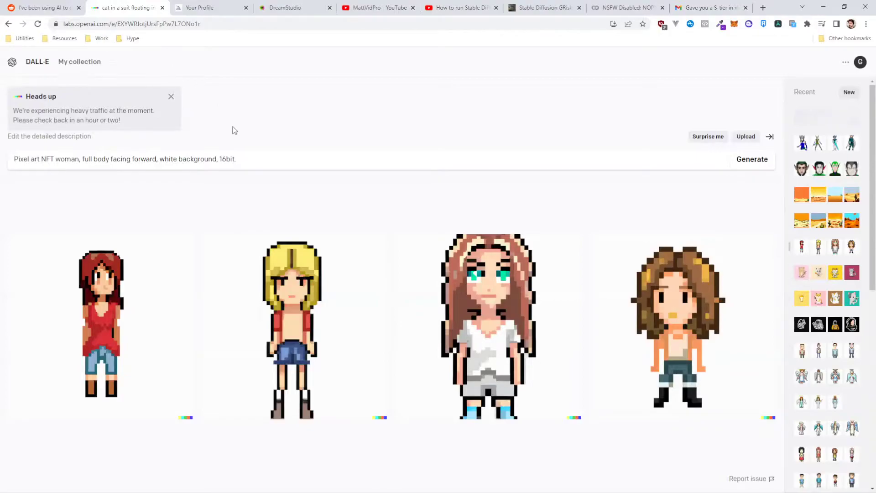
left_click(860, 62)
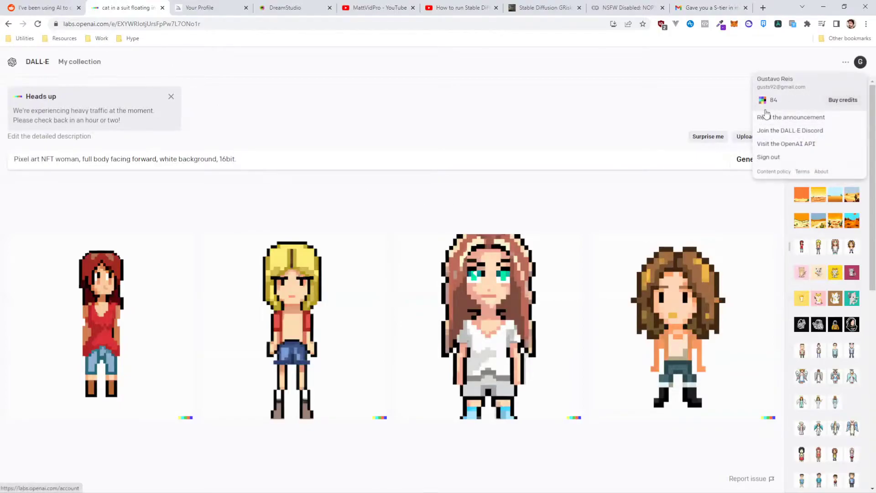
left_click(741, 202)
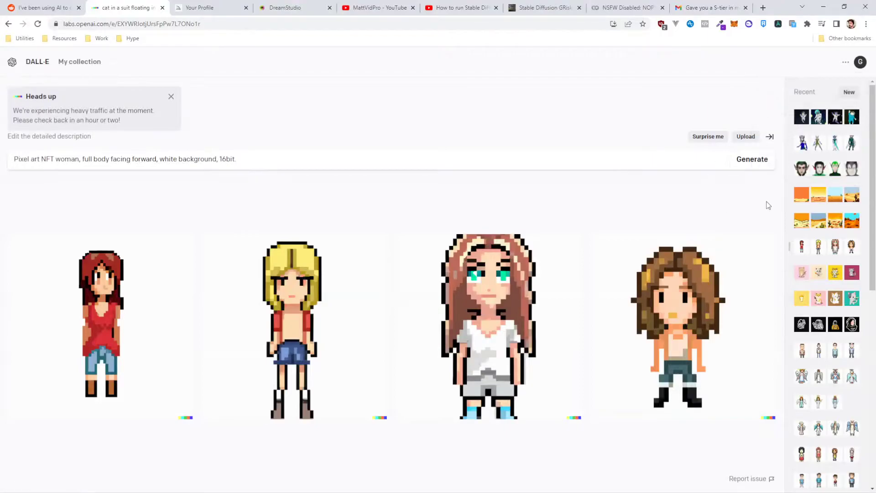
Open the cat-in-space results and view the second cat astronaut image up close
left_click(819, 117)
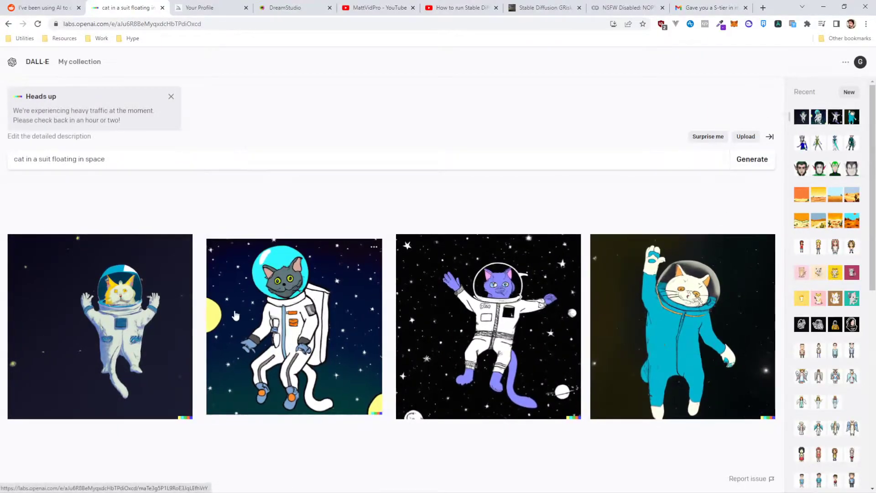
left_click(319, 258)
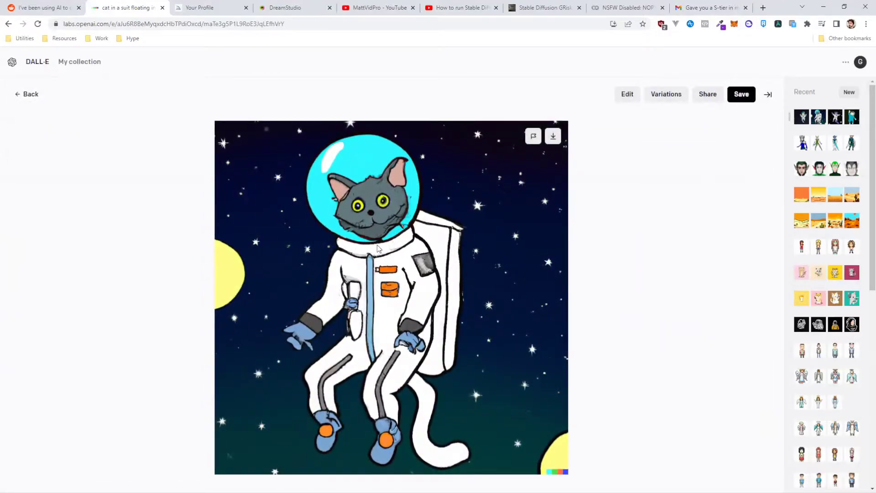
left_click(21, 96)
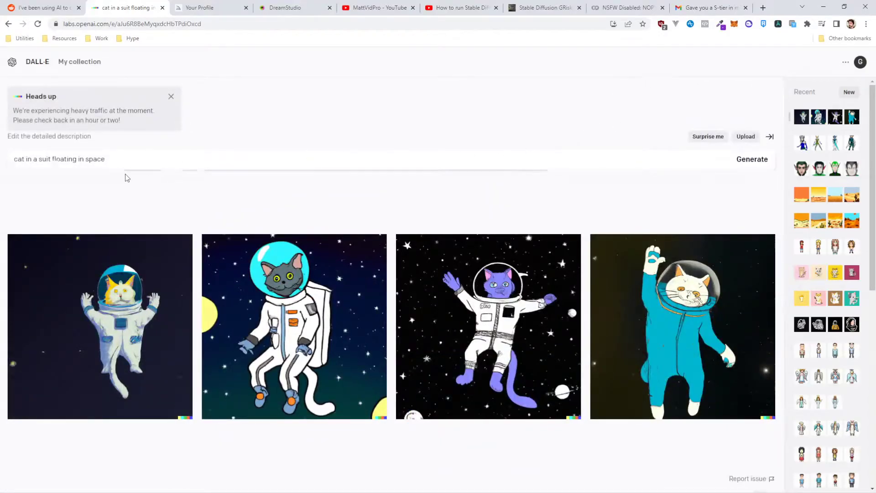
left_click_drag(120, 160, 1, 156)
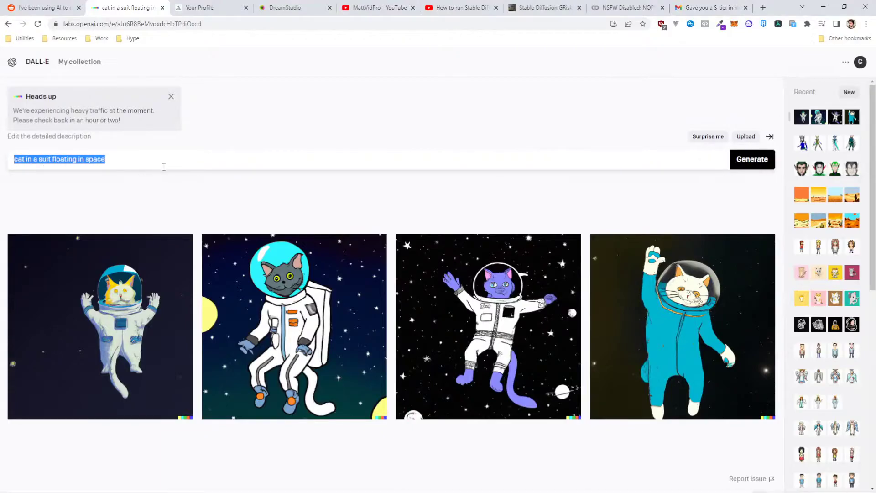
left_click_drag(109, 159, 1, 158)
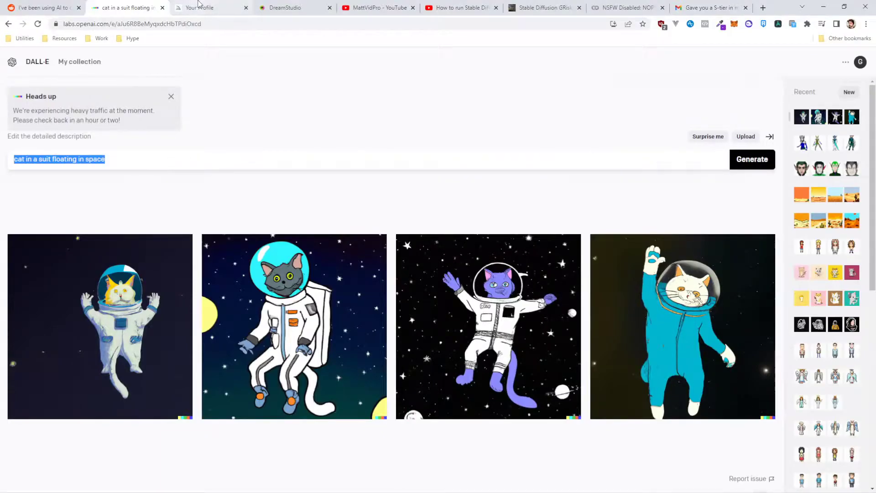
Cycle through the tabs and reload the pixel-art woman results in DALL-E
left_click(198, 6)
left_click(268, 6)
left_click(102, 7)
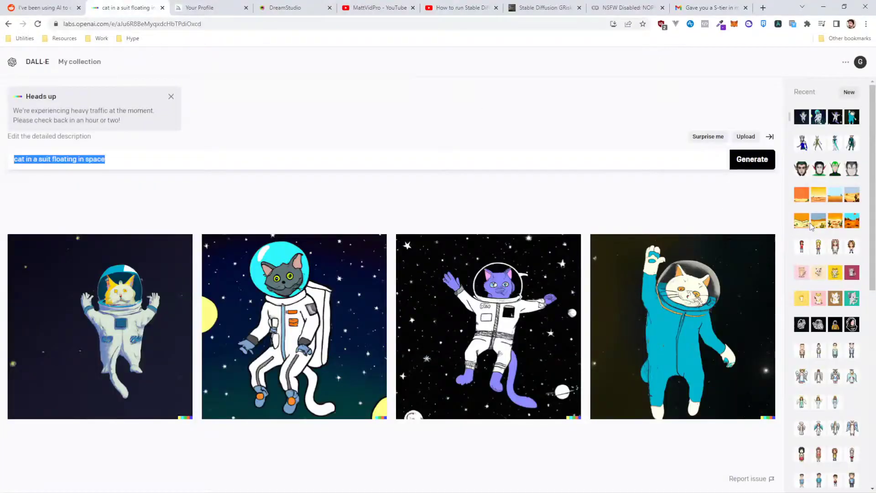
left_click(816, 245)
left_click_drag(283, 160, 2, 145)
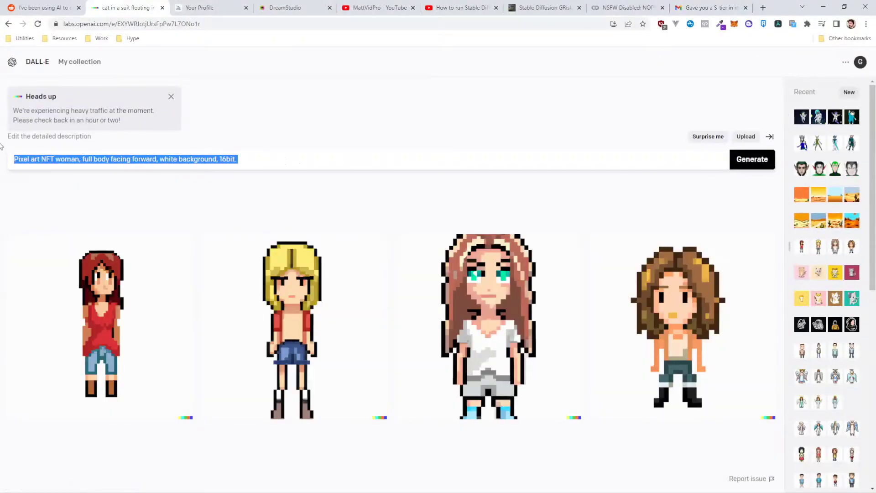
View DALL-E's credit purchase offer of 115 credits for $15 USD
left_click(860, 62)
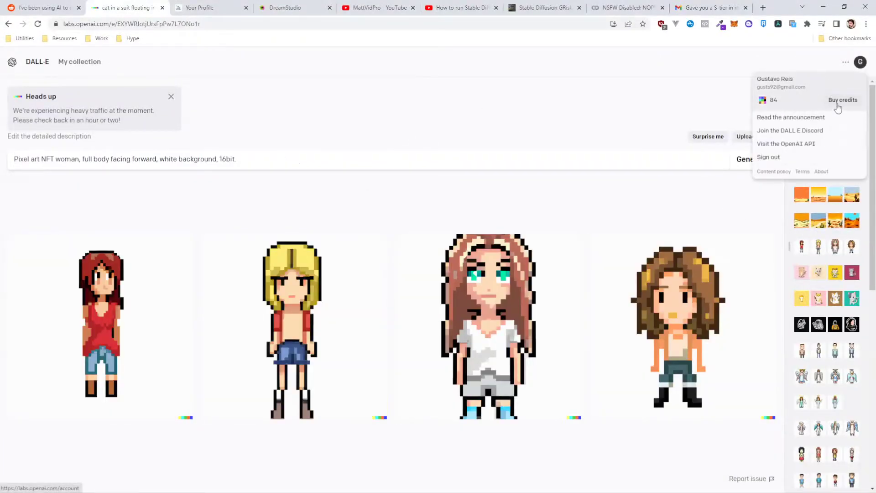
left_click(839, 106)
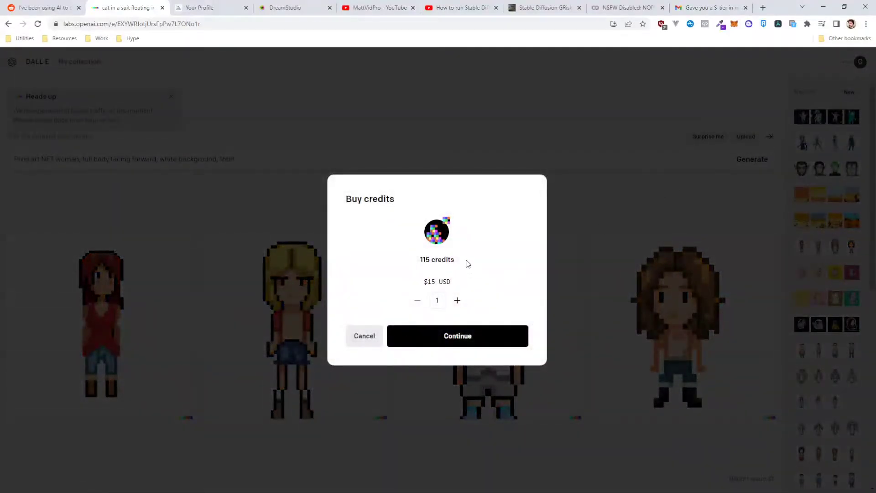
left_click_drag(463, 262, 409, 263)
left_click(487, 259)
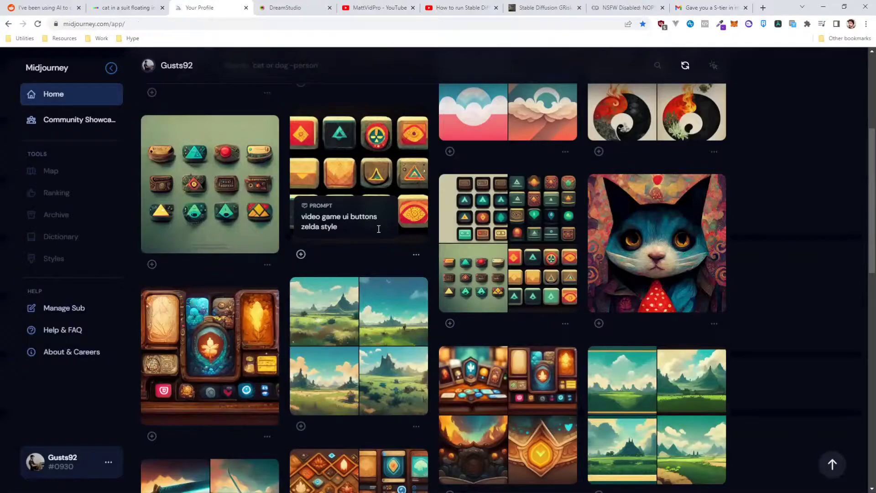
Scroll through the Midjourney profile grid of game icons, then bring up the DreamStudio result
scroll(404, 254, "up", 3)
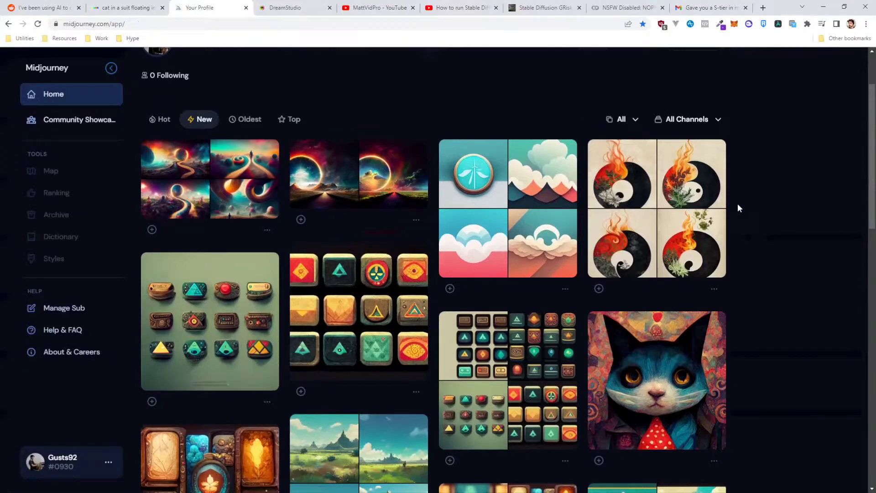
scroll(582, 282, "down", 10)
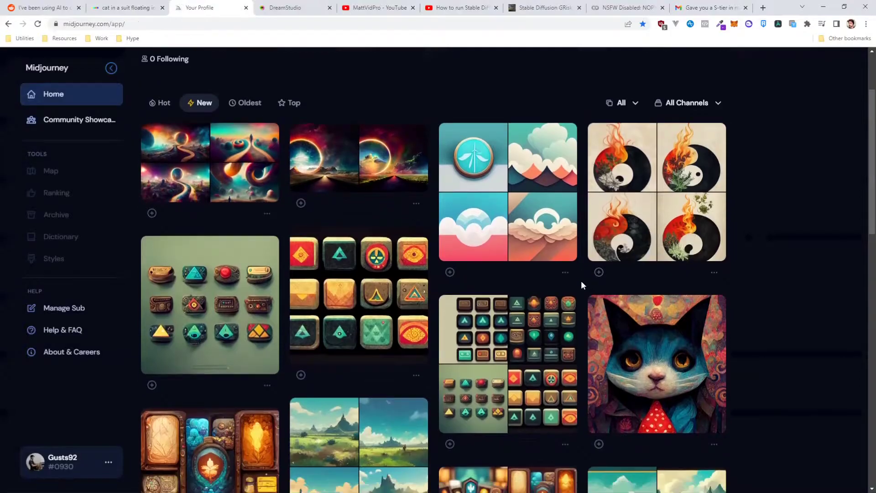
scroll(596, 281, "down", 8)
scroll(602, 274, "up", 15)
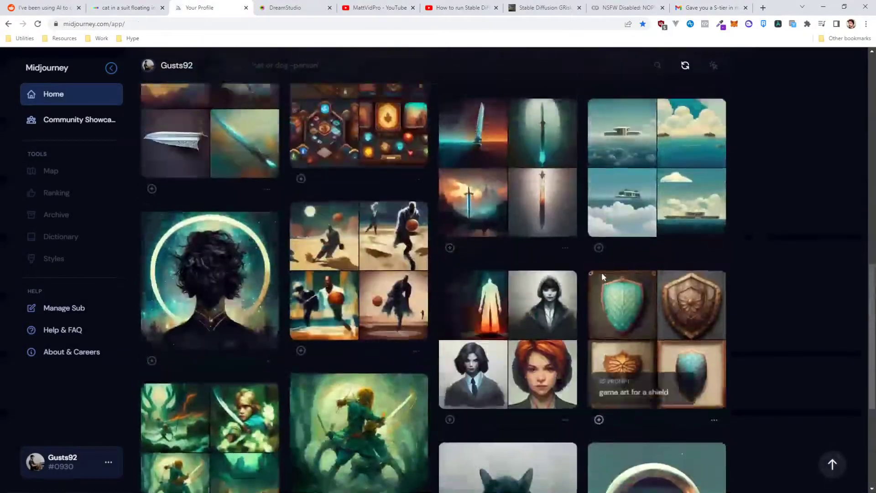
scroll(604, 276, "up", 3)
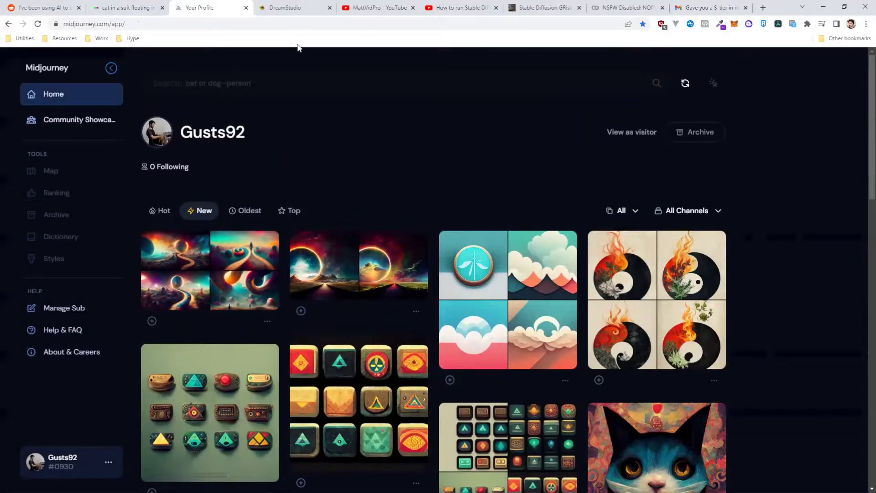
left_click(292, 8)
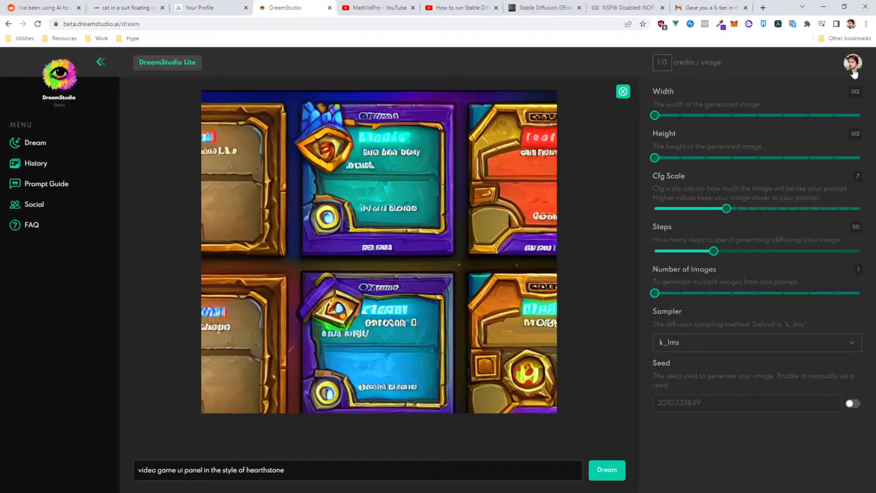
Compare DreamStudio's Hearthstone-style panel image with DALL-E's pixel-art women results
left_click(107, 8)
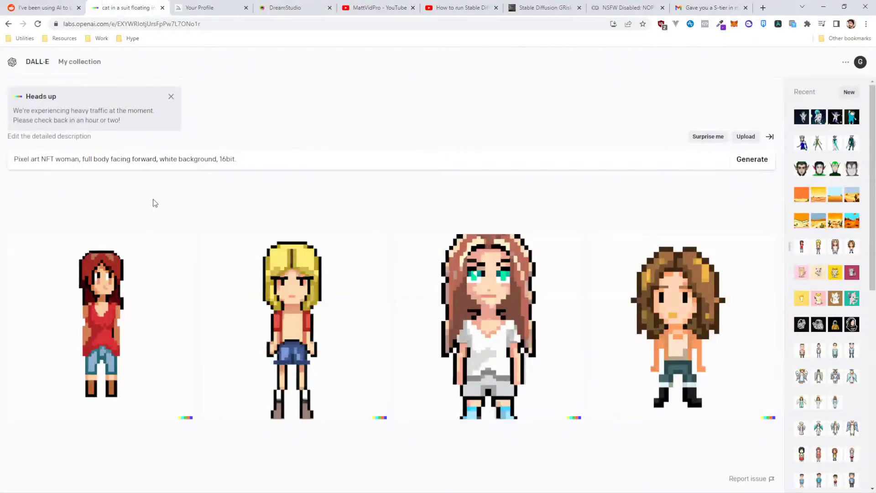
left_click(295, 8)
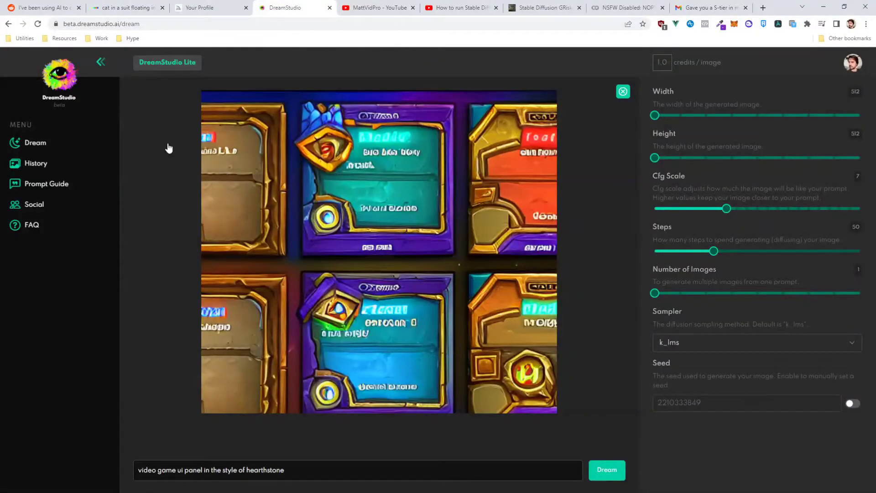
mouse_move(391, 209)
mouse_move(557, 137)
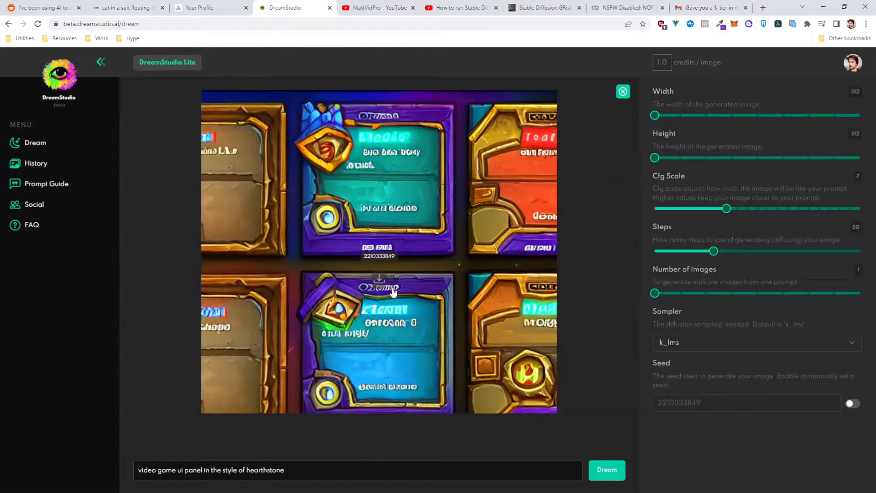
left_click(126, 7)
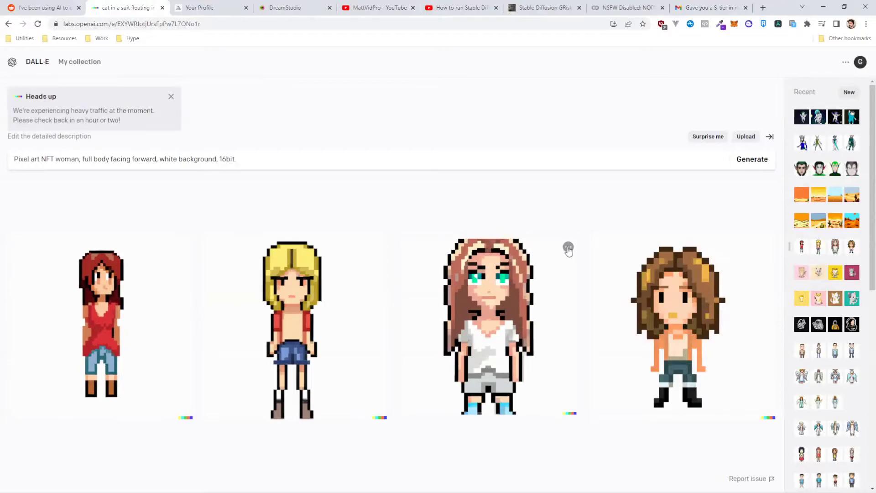
Open the third pixel-art woman in the editor and erase an oval over her mouth and chin
left_click(568, 247)
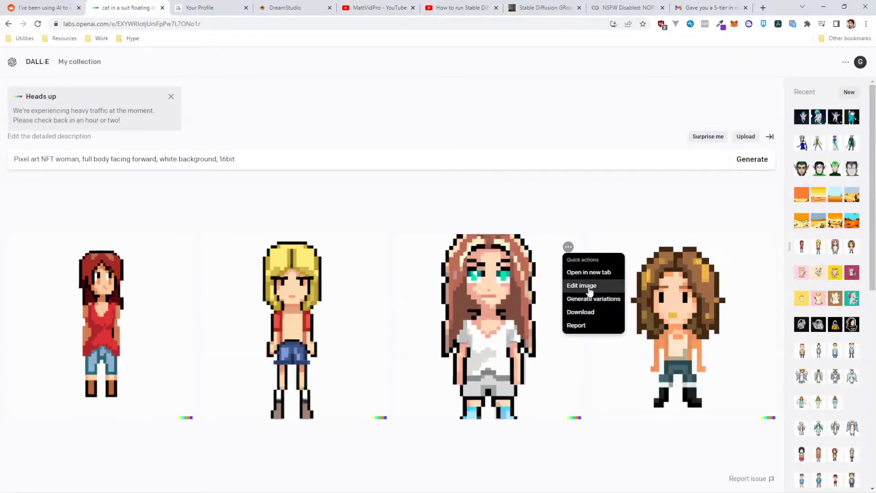
left_click(589, 288)
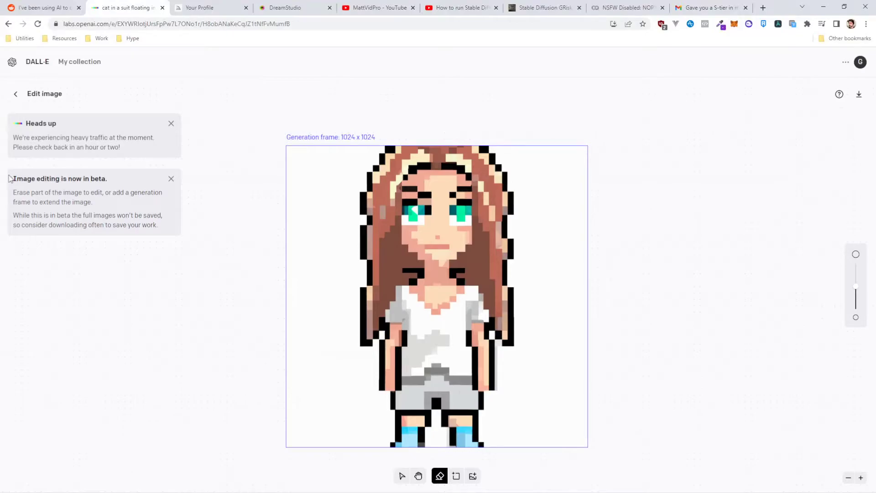
left_click_drag(9, 178, 138, 192)
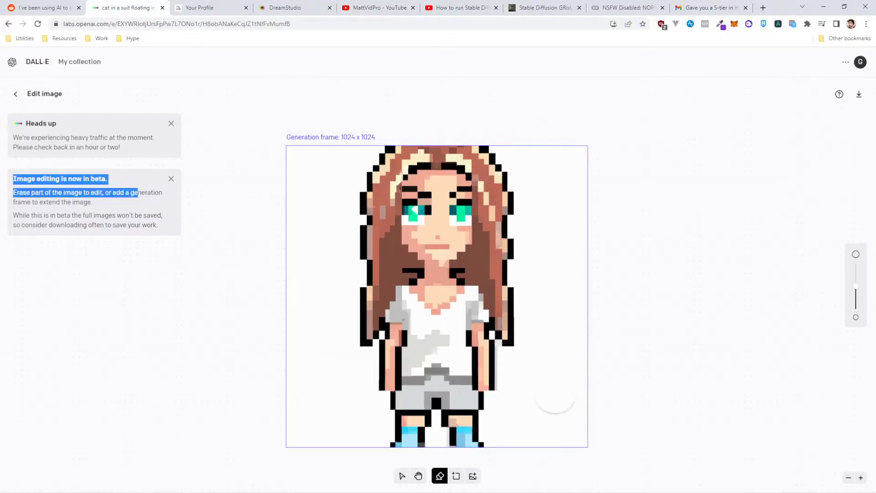
left_click(409, 212)
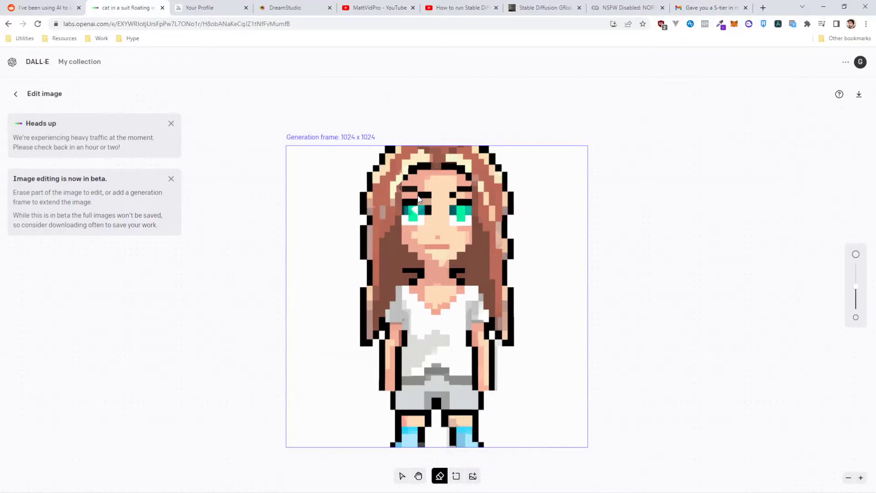
left_click_drag(417, 242, 437, 264)
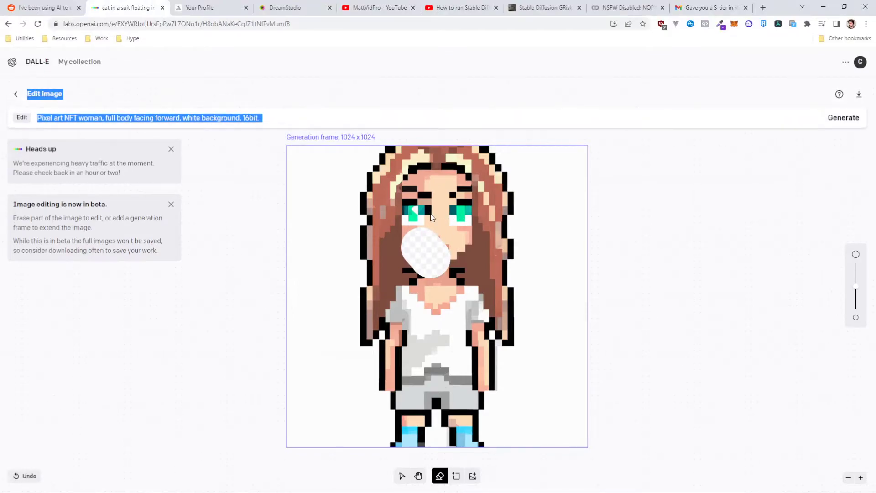
left_click(458, 221)
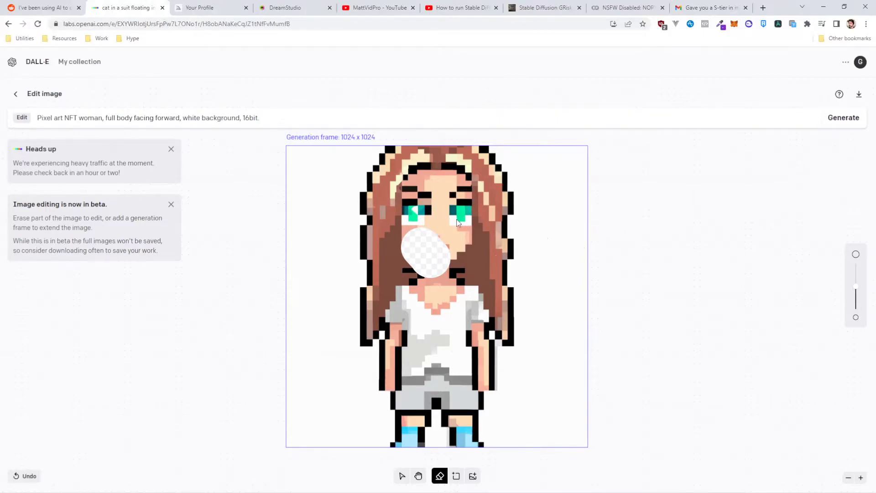
Browse the AI creator's YouTube videos list, then bring up the 'How to run Stable Diffusion at Home' video
left_click(376, 5)
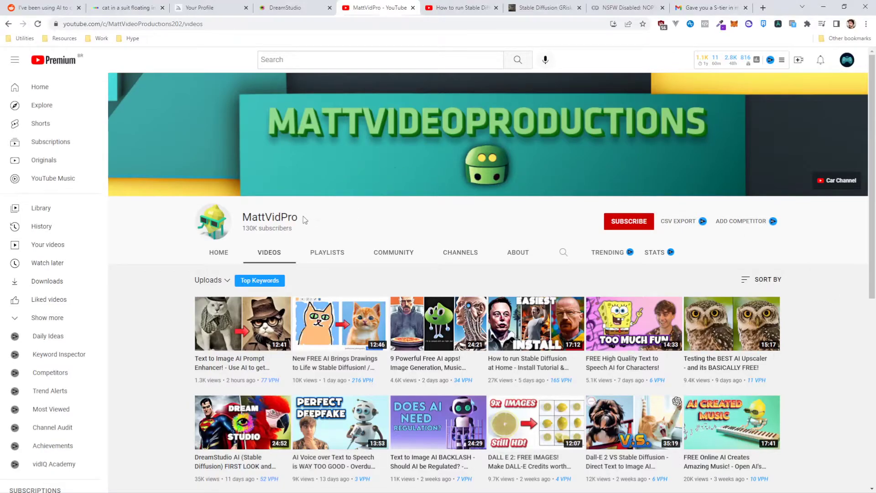
left_click_drag(294, 217, 242, 217)
left_click(353, 228)
left_click(459, 7)
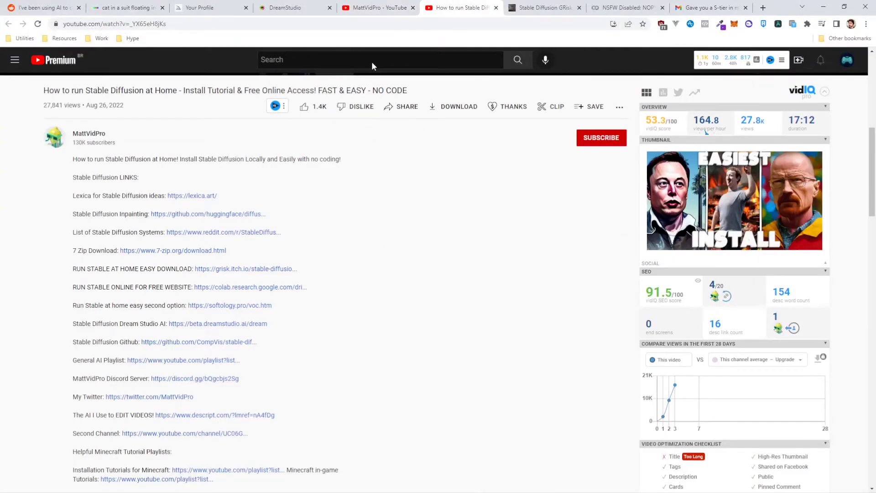
mouse_move(374, 7)
Pull up the Stable Diffusion GRisk GUI 0.1 itch.io page and scroll through its Nvidia CUDA requirements
left_click(274, 7)
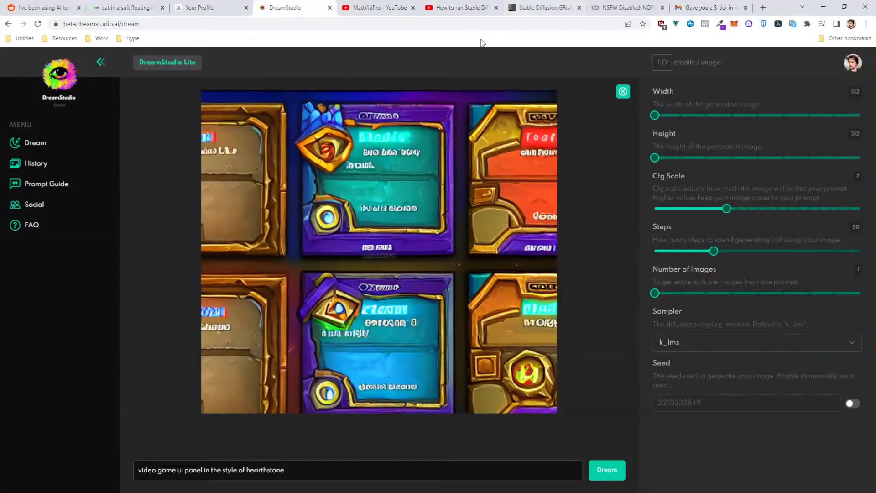
left_click(539, 6)
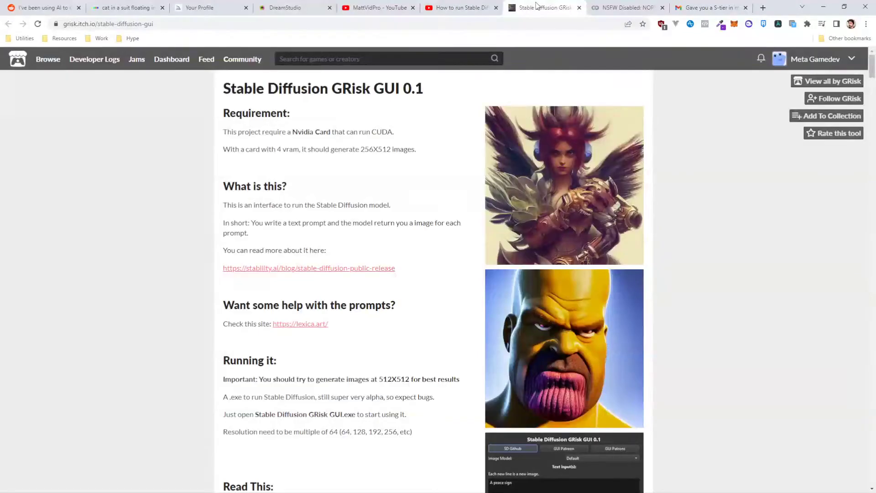
left_click_drag(394, 89, 425, 89)
left_click(358, 90)
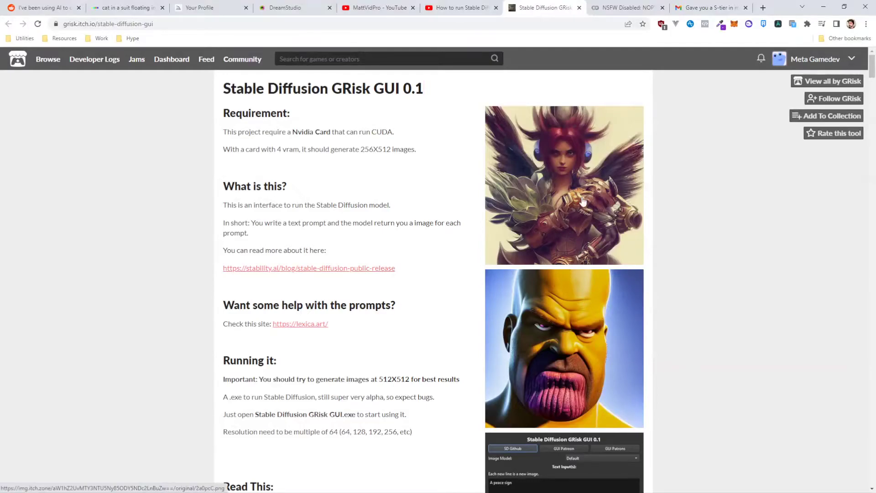
scroll(465, 269, "down", 10)
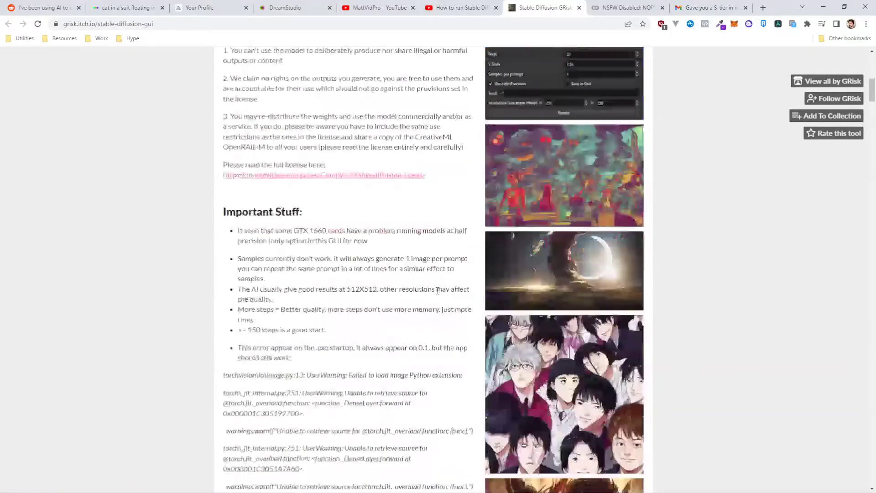
scroll(439, 297, "up", 6)
scroll(439, 297, "up", 5)
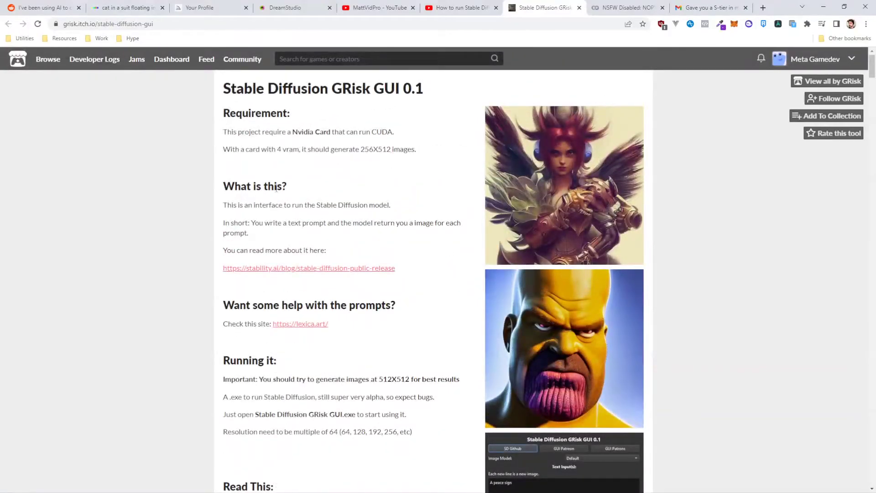
Scroll through the Stable Diffusion Colab notebook's rendered output images
left_click(625, 7)
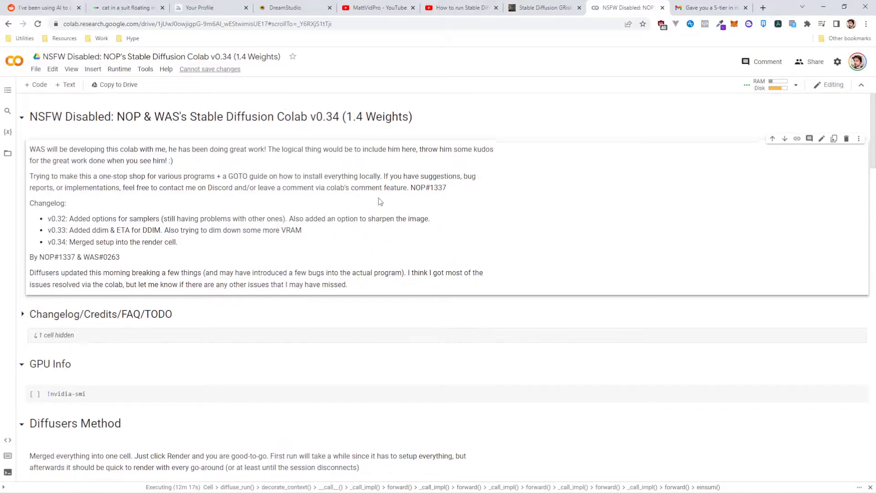
scroll(345, 241, "down", 15)
scroll(345, 240, "down", 15)
scroll(366, 249, "up", 13)
scroll(377, 254, "down", 13)
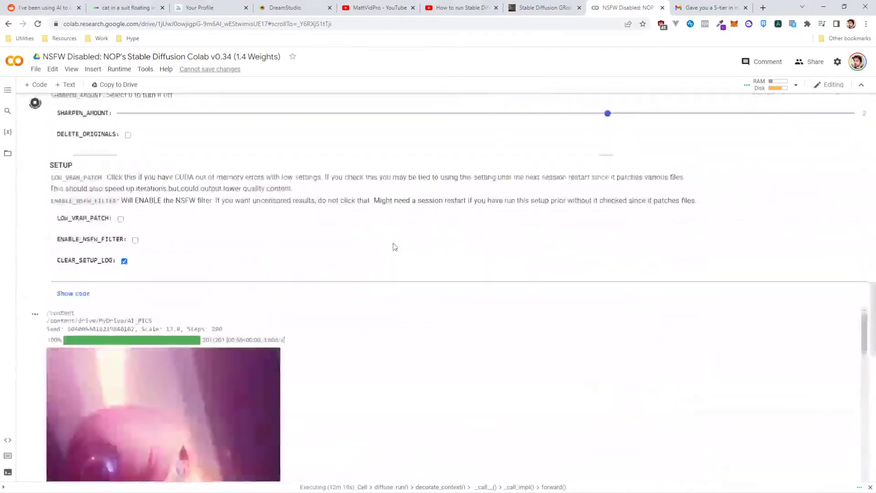
scroll(166, 208, "down", 15)
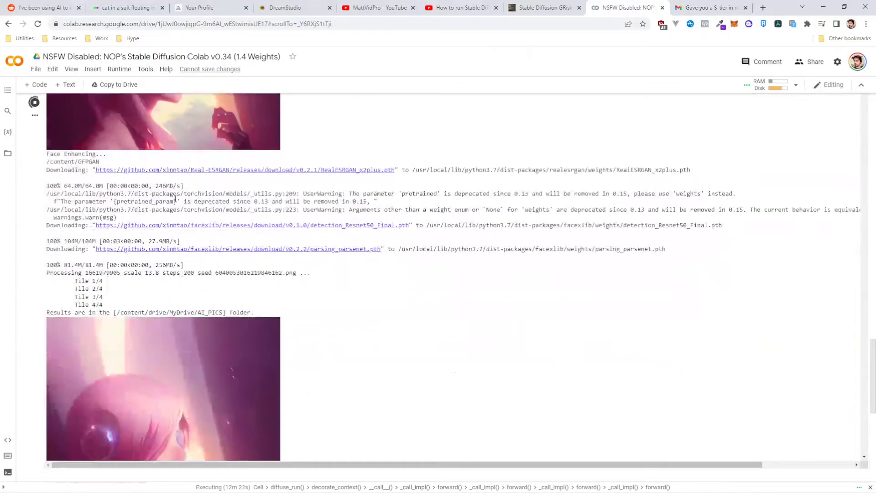
scroll(191, 199, "down", 10)
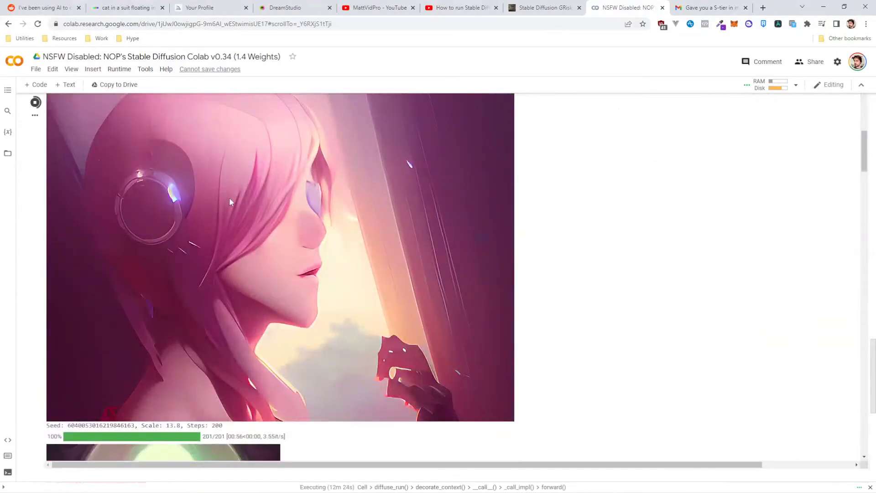
scroll(238, 248, "down", 10)
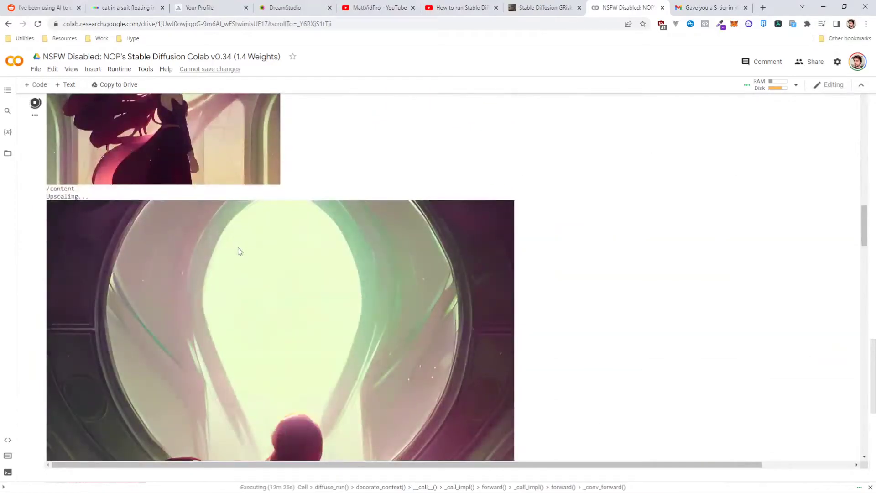
left_click_drag(871, 253, 801, 94)
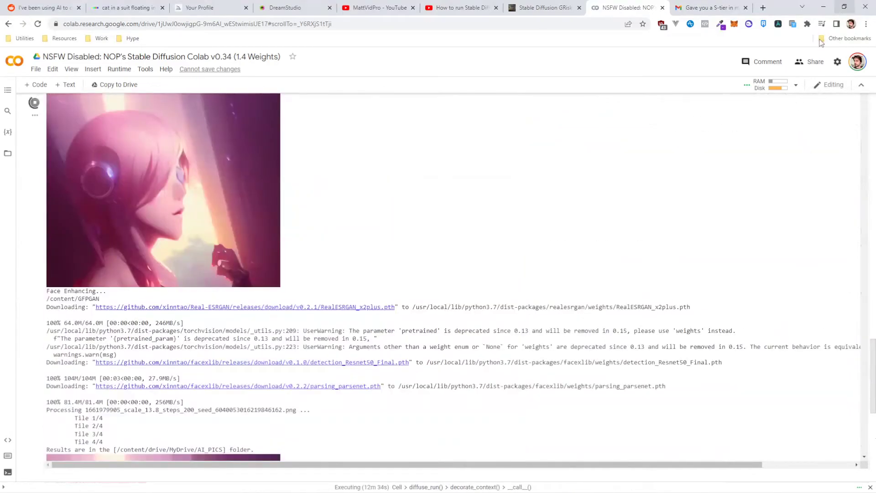
scroll(381, 279, "up", 15)
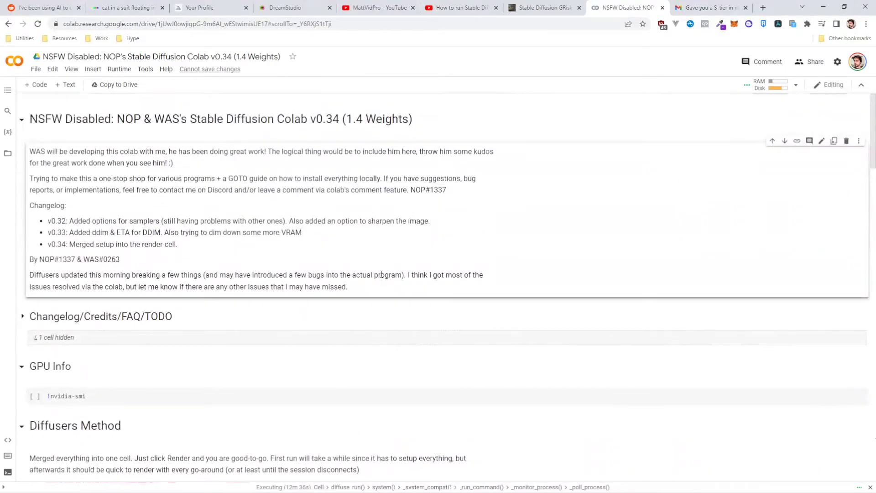
scroll(387, 274, "down", 9)
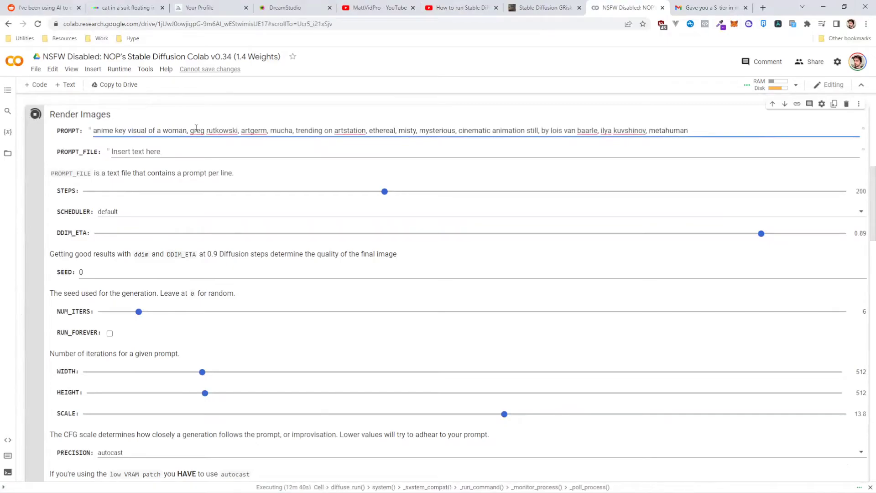
Highlight the render prompt text, including the artist names at its end
left_click_drag(701, 130, 262, 131)
left_click(239, 130)
left_click(268, 131)
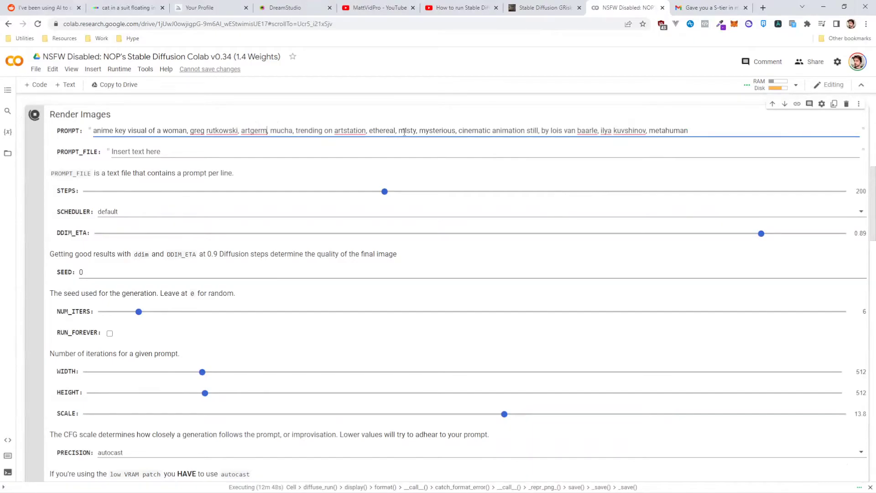
left_click_drag(710, 130, 91, 131)
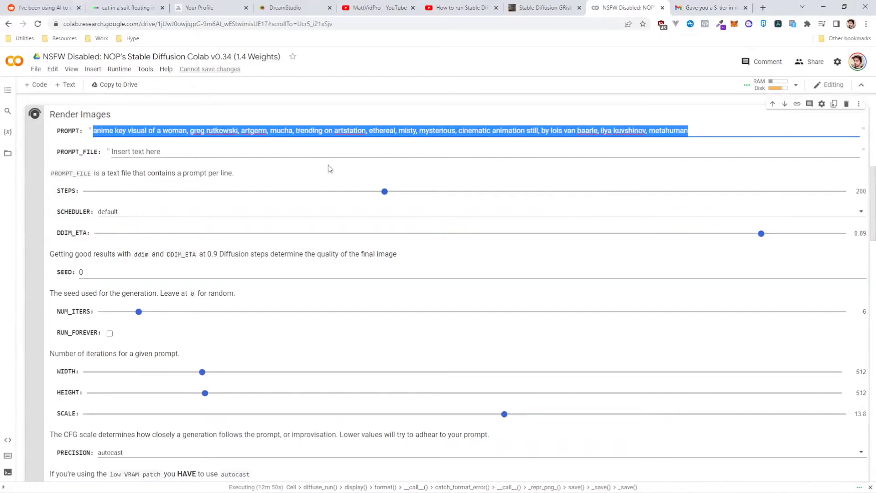
left_click(287, 162)
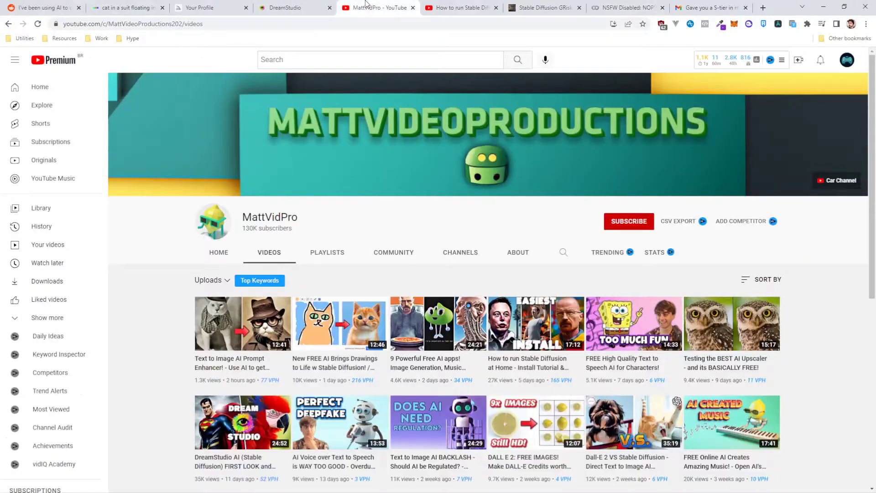
left_click(376, 8)
left_click(125, 7)
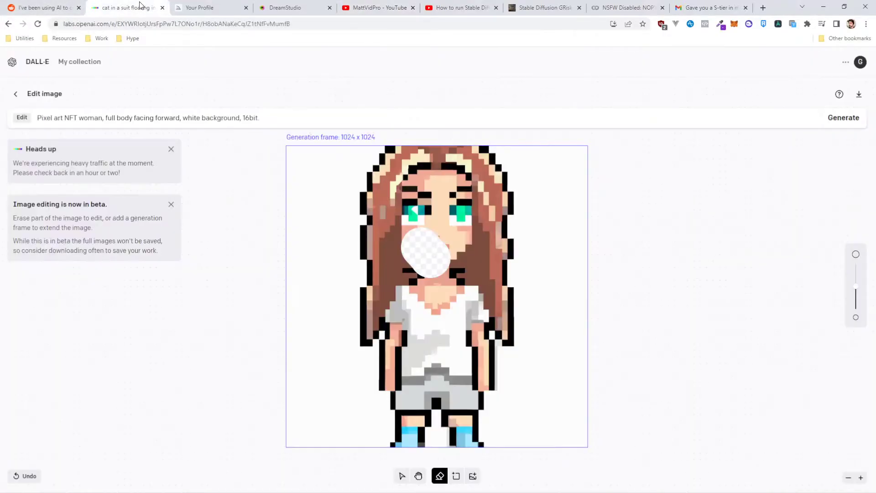
left_click(43, 8)
left_click(196, 4)
scroll(286, 189, "down", 4)
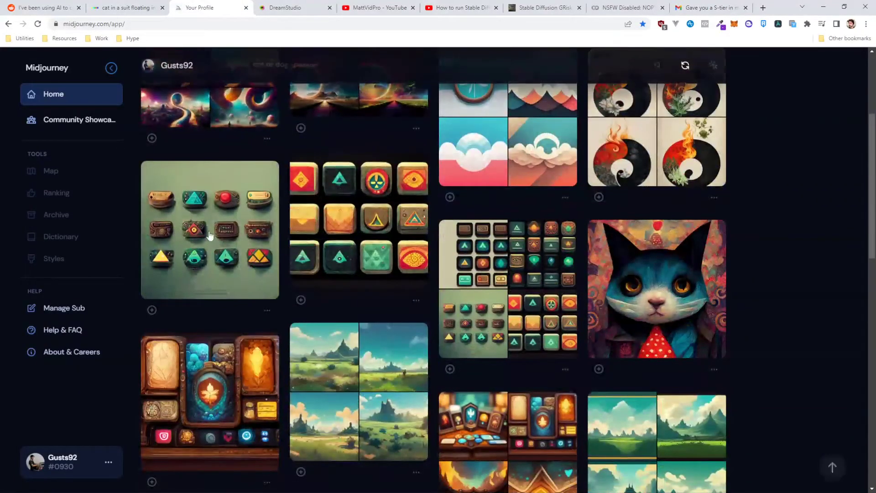
left_click(209, 230)
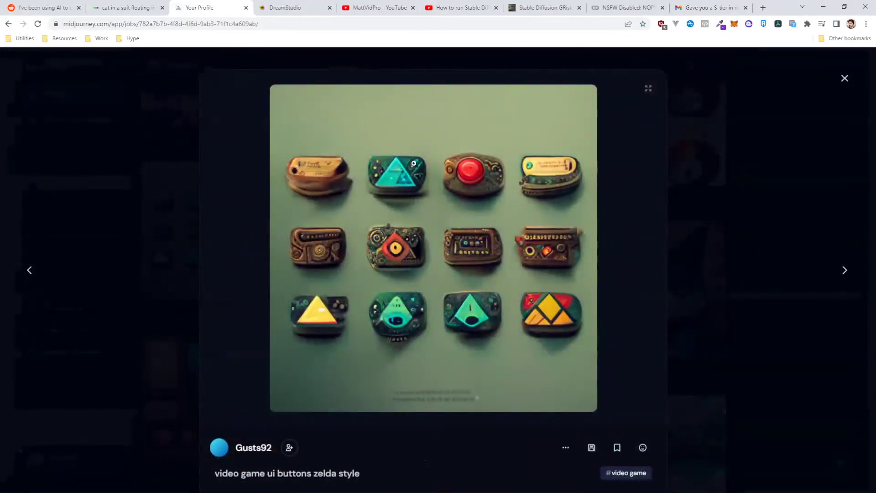
left_click(801, 180)
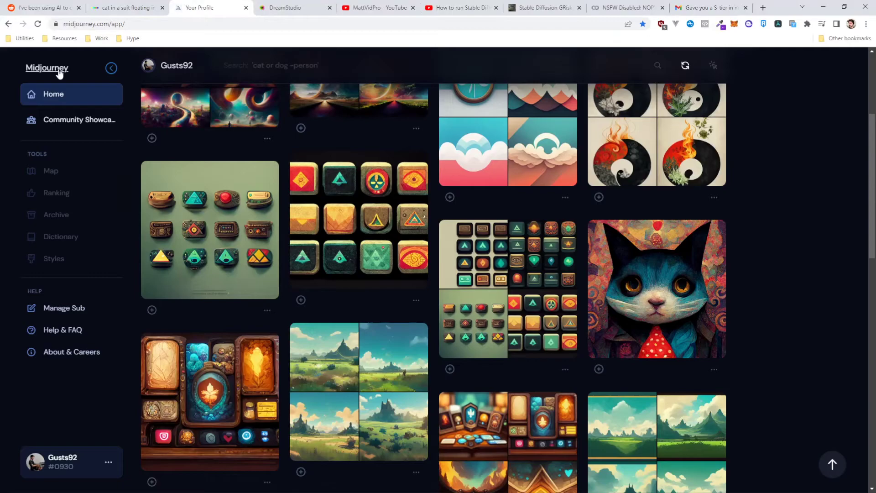
scroll(828, 383, "up", 4)
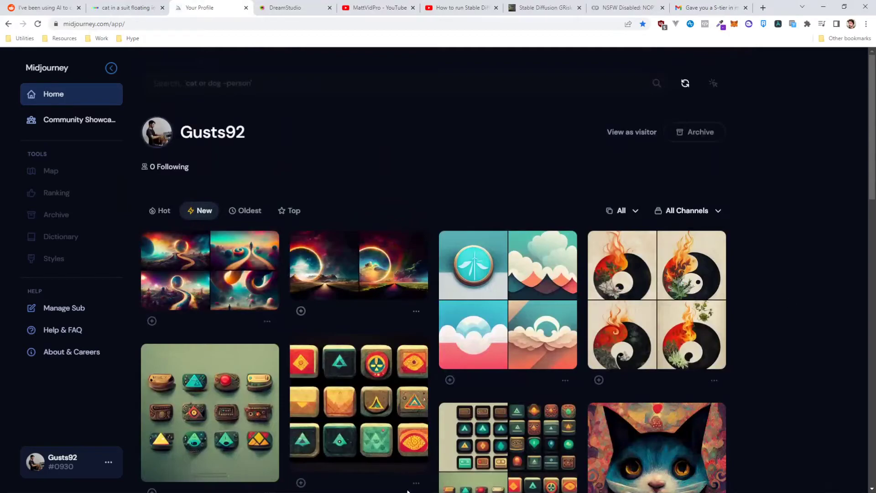
left_click(377, 7)
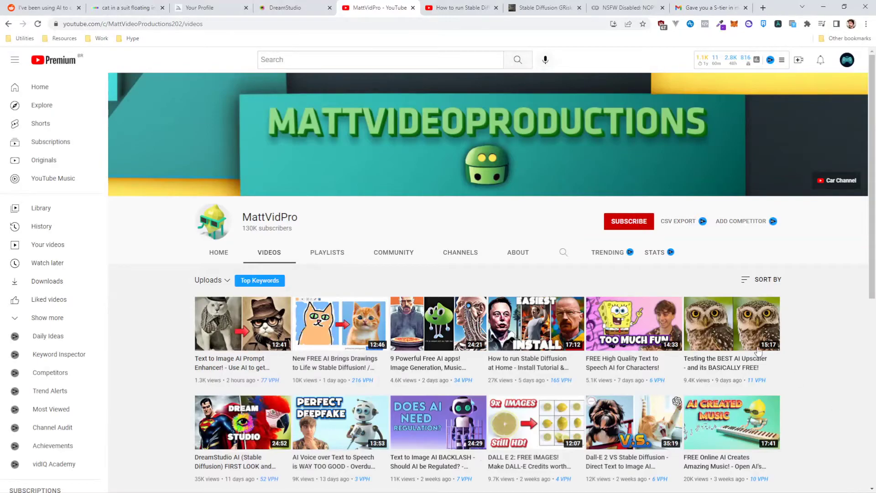
left_click_drag(301, 219, 242, 218)
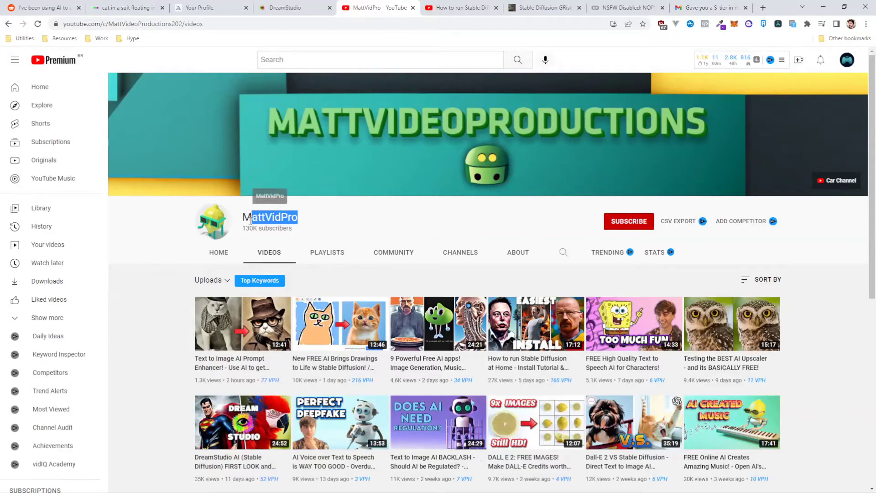
left_click(328, 221)
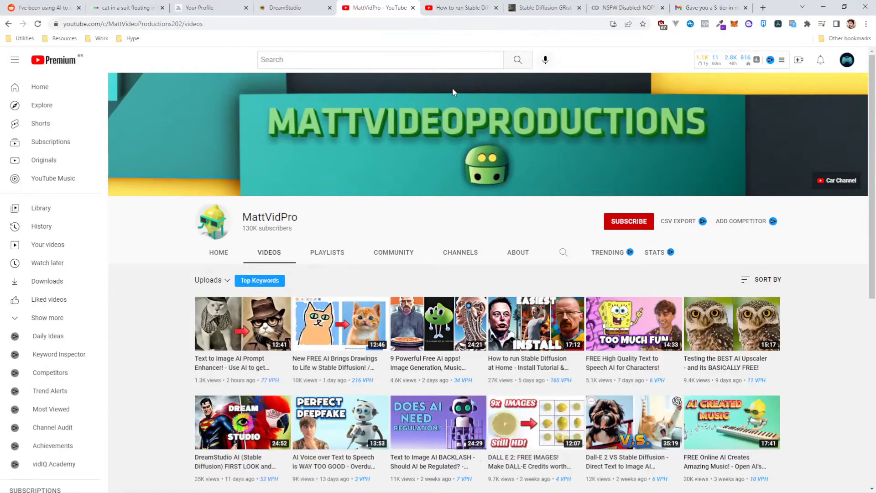
left_click(50, 7)
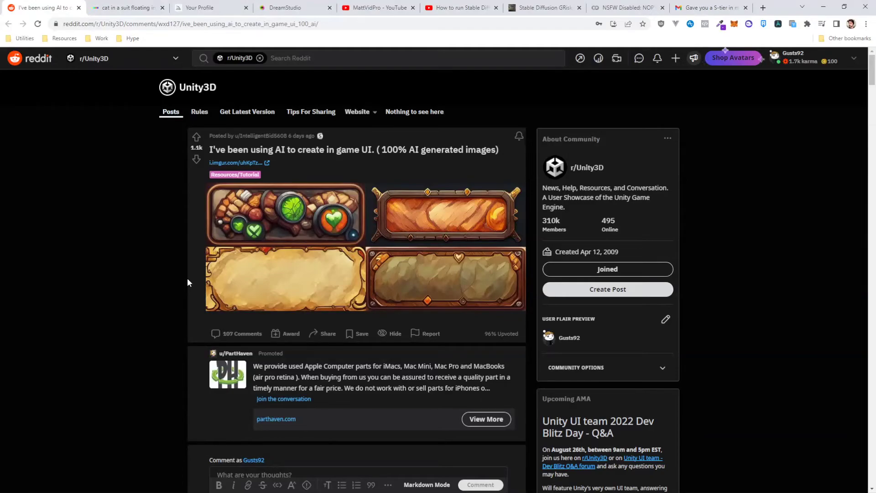
left_click(376, 8)
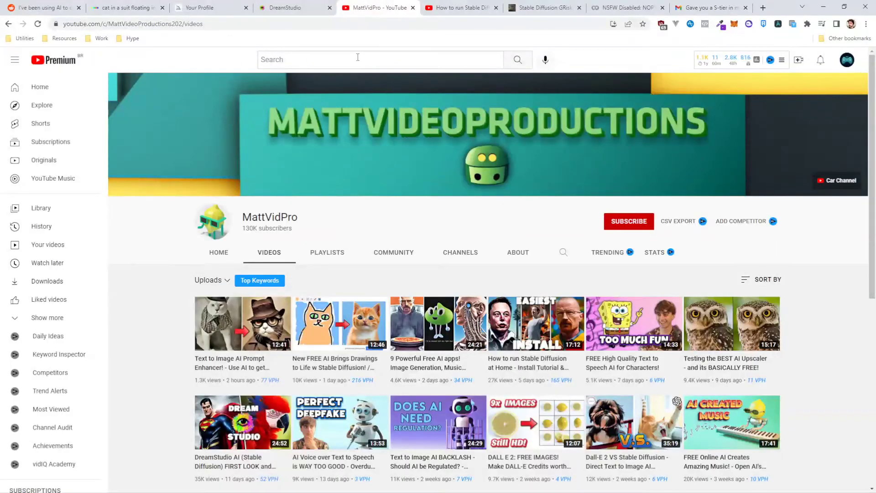
Search YouTube for 'learn unity channels'
left_click(358, 57)
type("unity c")
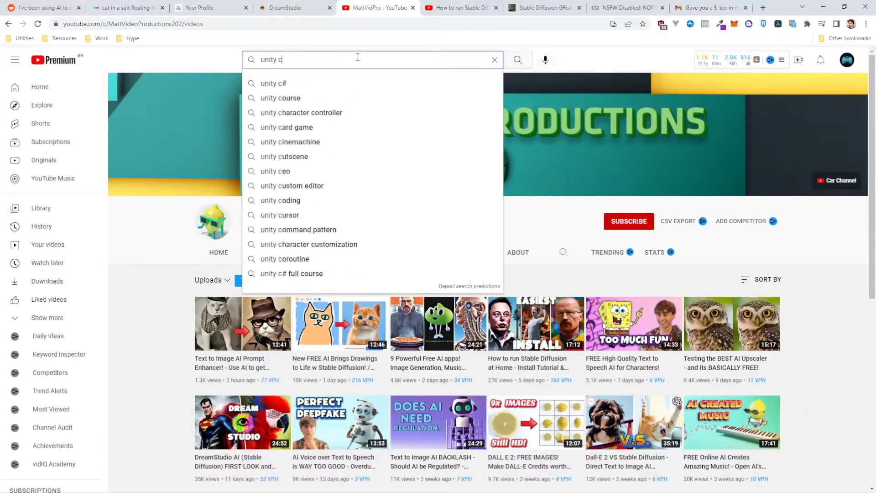
key("BackSpace")
key("BackSpace")
key("BackSpace")
key("BackSpace")
key("BackSpace")
key("BackSpace")
key("BackSpace")
type("learn u")
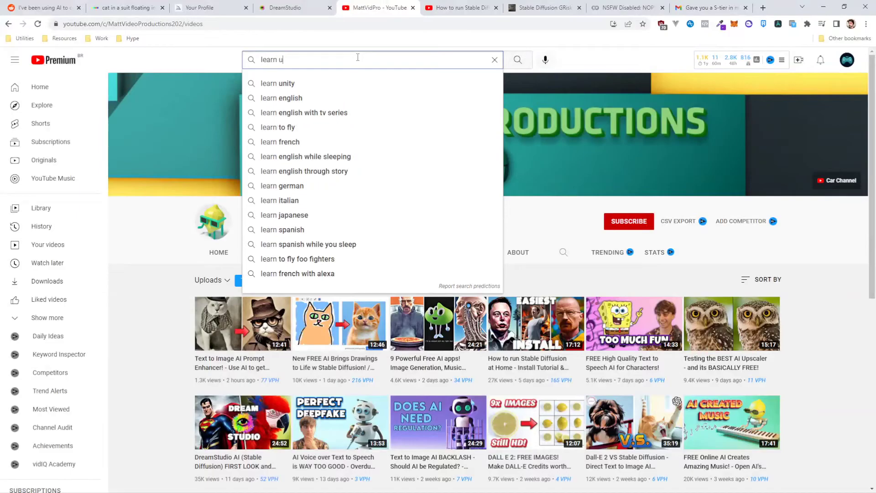
type("nity channels")
key("Return")
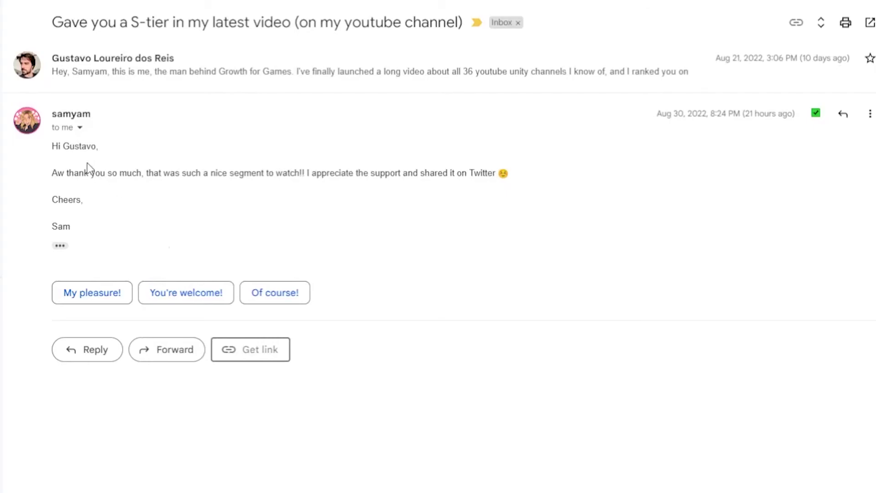
Highlight the thank-you message about the S-tier ranking in the Gmail reply
left_click_drag(587, 221, 154, 158)
left_click(286, 133)
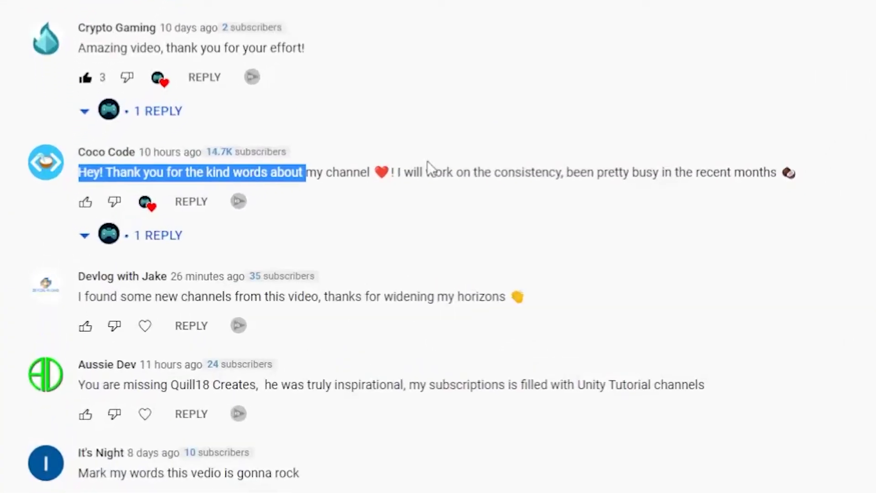
Highlight a viewer comment on 'Best Channels to Learn Unity With' and scroll through the comments
triple_click(738, 164)
left_click(829, 265)
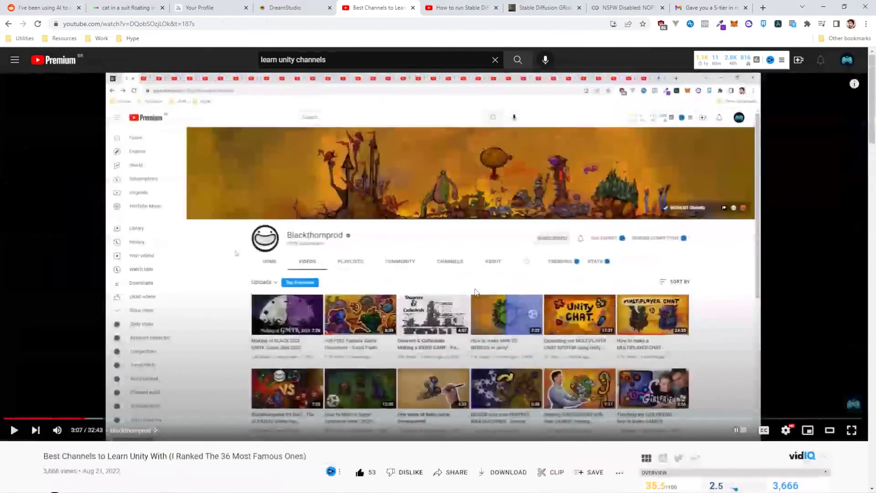
scroll(426, 236, "down", 10)
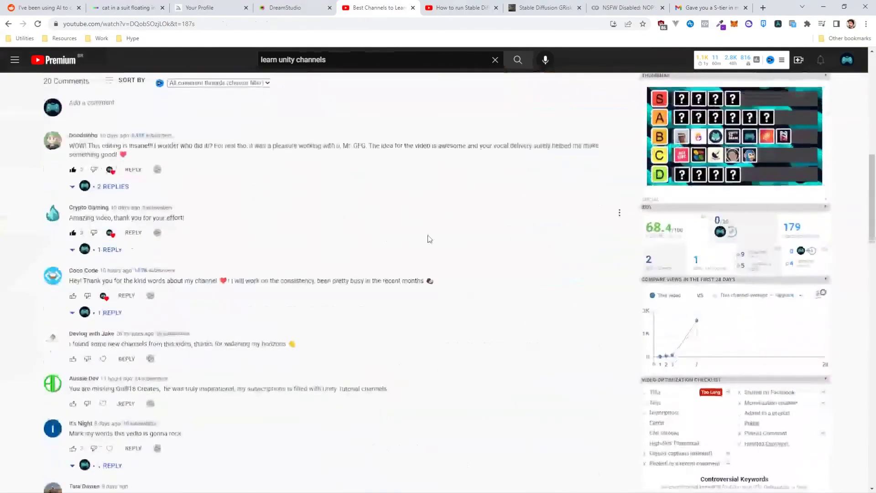
scroll(545, 163, "up", 10)
scroll(405, 318, "down", 5)
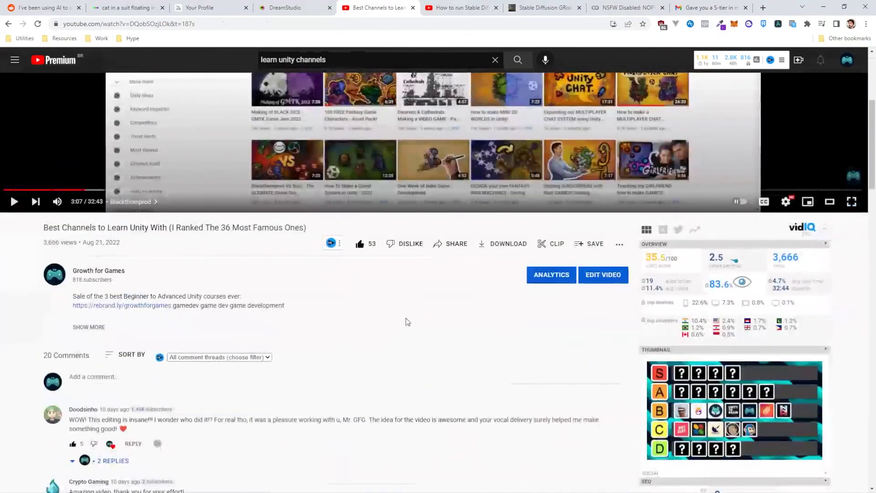